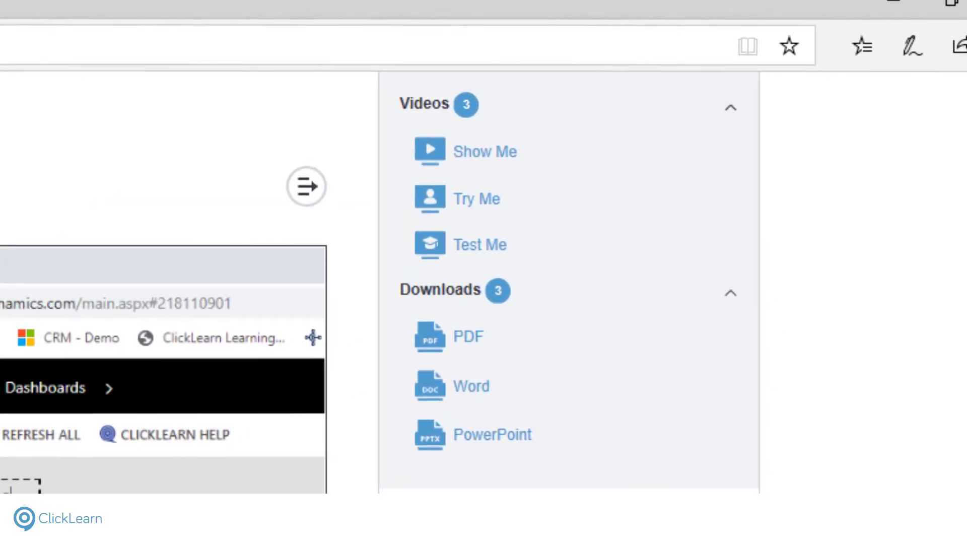
- Scroll down through the Create a Customer in CRM UCI instruction steps
scroll(347, 280, down, 10)
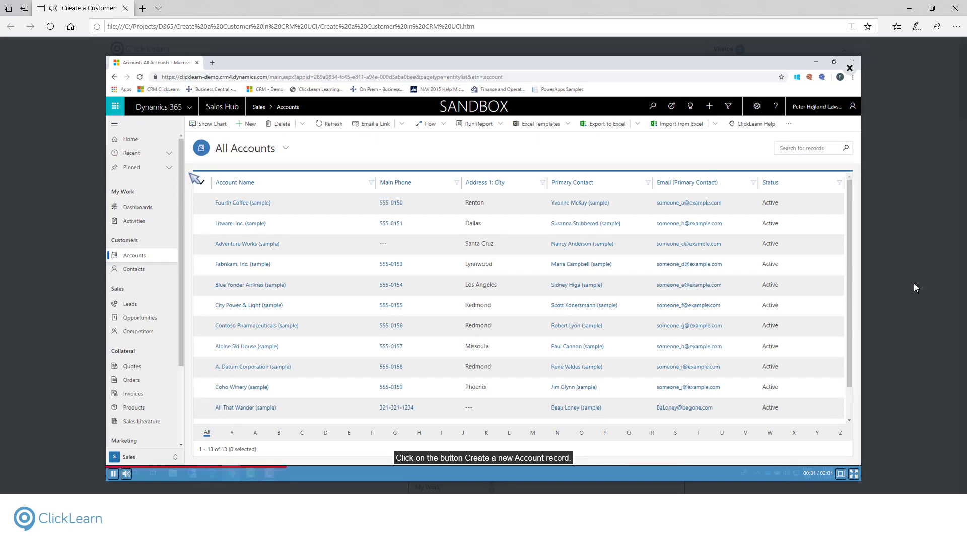
- Close the tutorial video player to get back to the written instructions
click(849, 67)
click(850, 68)
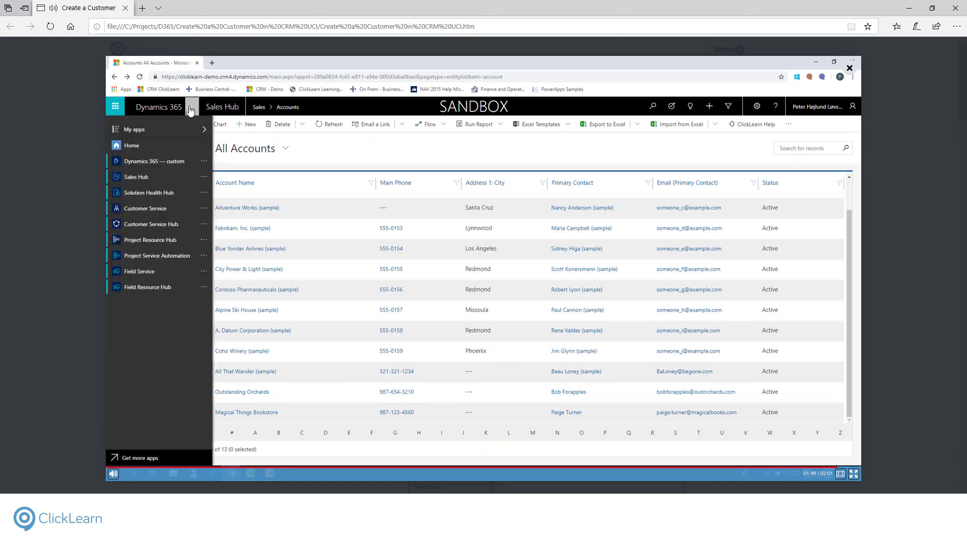
- Perform the last simulation step to finish the Test Me with a 100% score
click(132, 147)
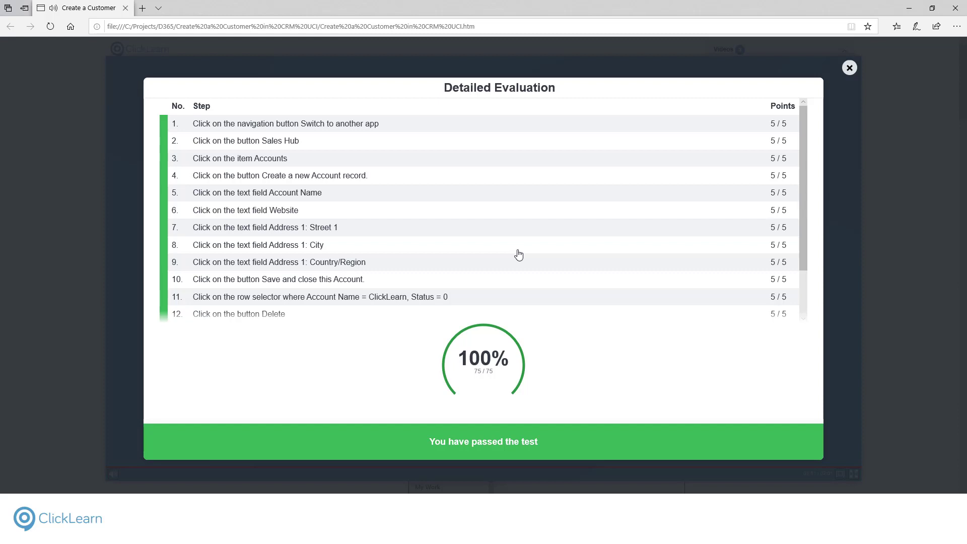
- Close the Detailed Evaluation dialog showing the 75/75 result
click(849, 69)
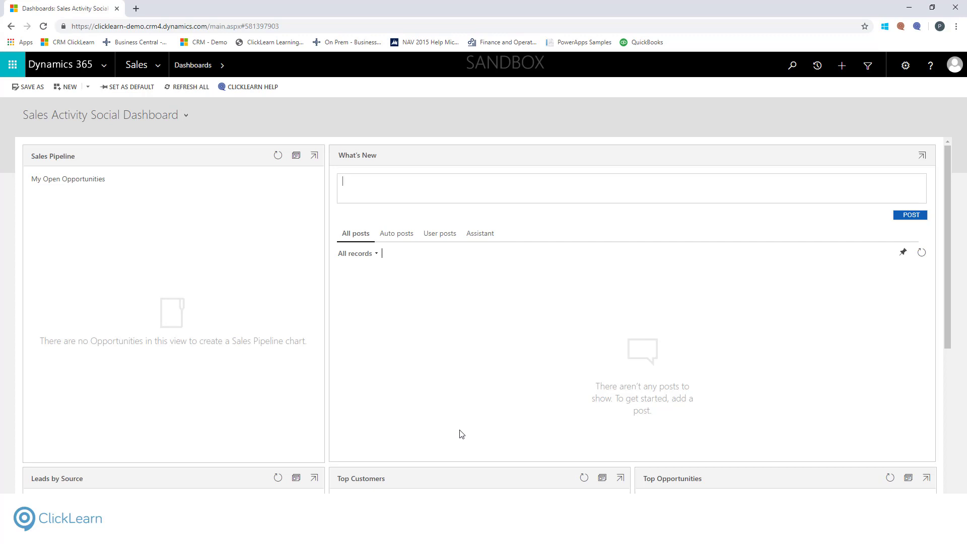
- Activate the What's New post box on the Dynamics 365 dashboard, then switch to ClickLearn Studio with Alt+Tab
click(353, 187)
key(alt+Tab)
- Create a new Microsoft CRM recording in English (United States) and begin capturing
click(18, 31)
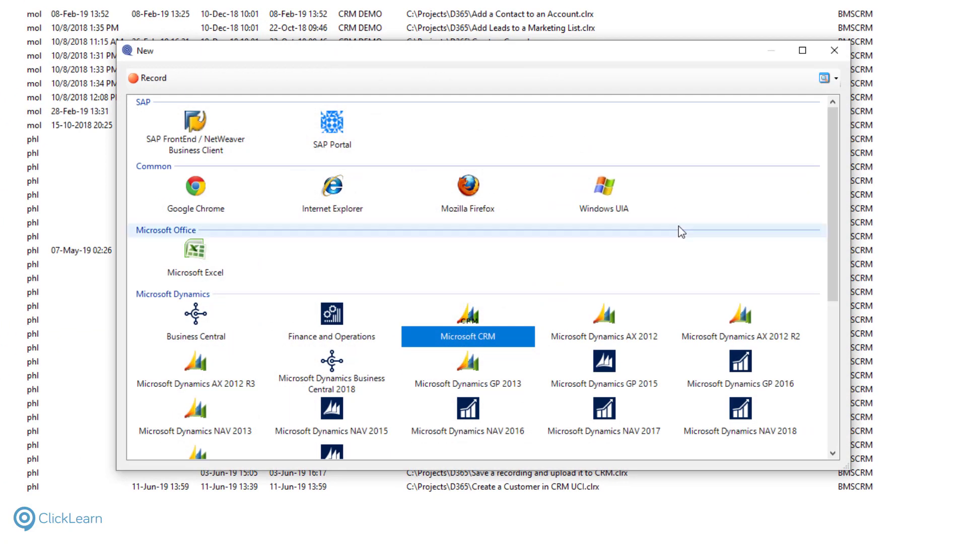
scroll(675, 229, down, 2)
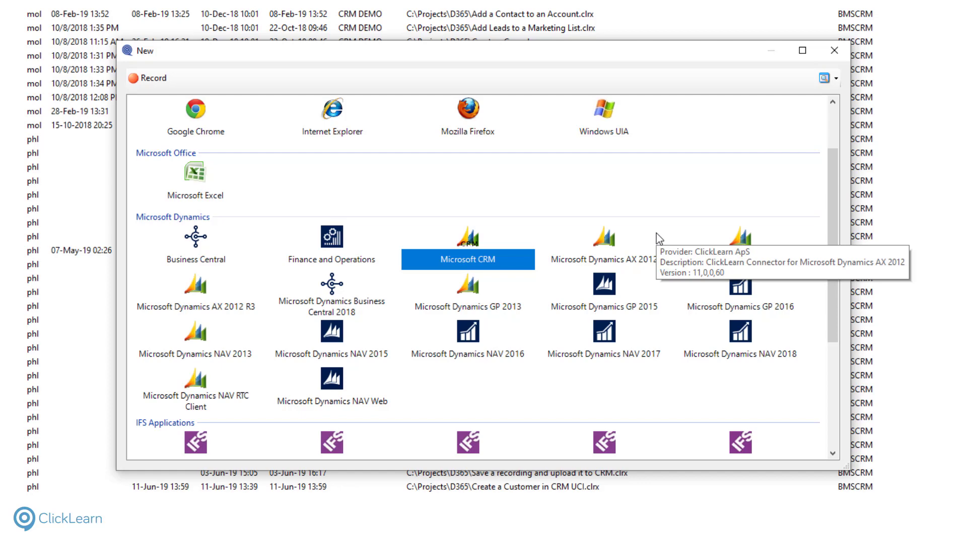
scroll(659, 238, up, 2)
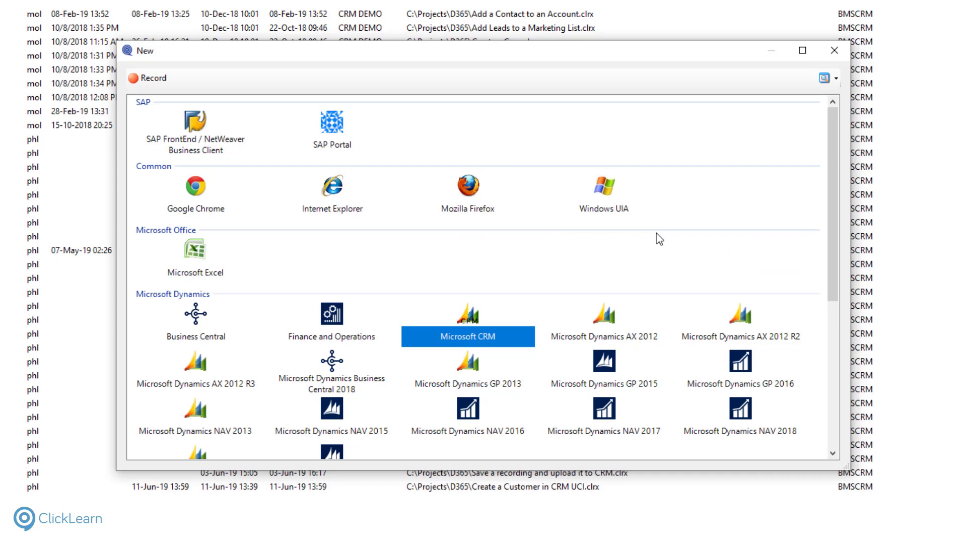
scroll(659, 239, down, 5)
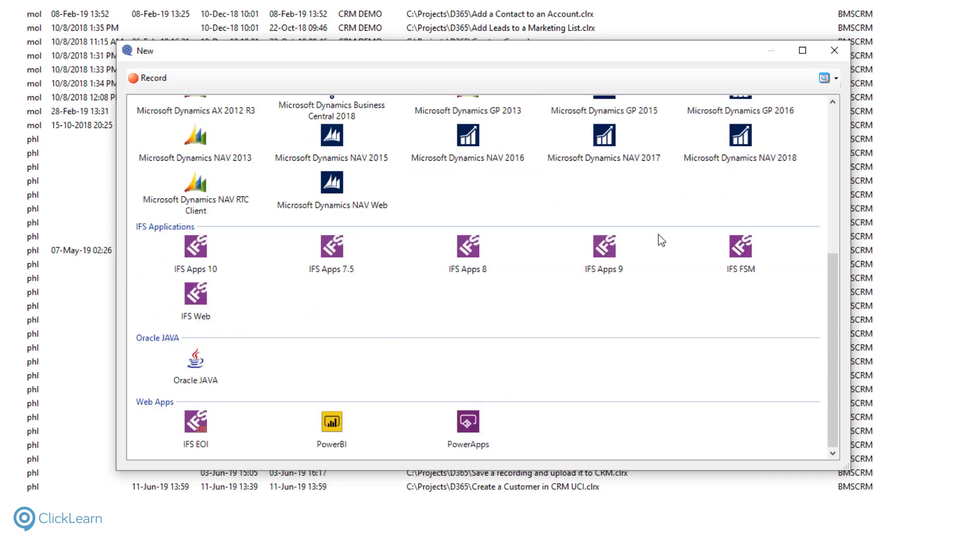
scroll(667, 285, up, 4)
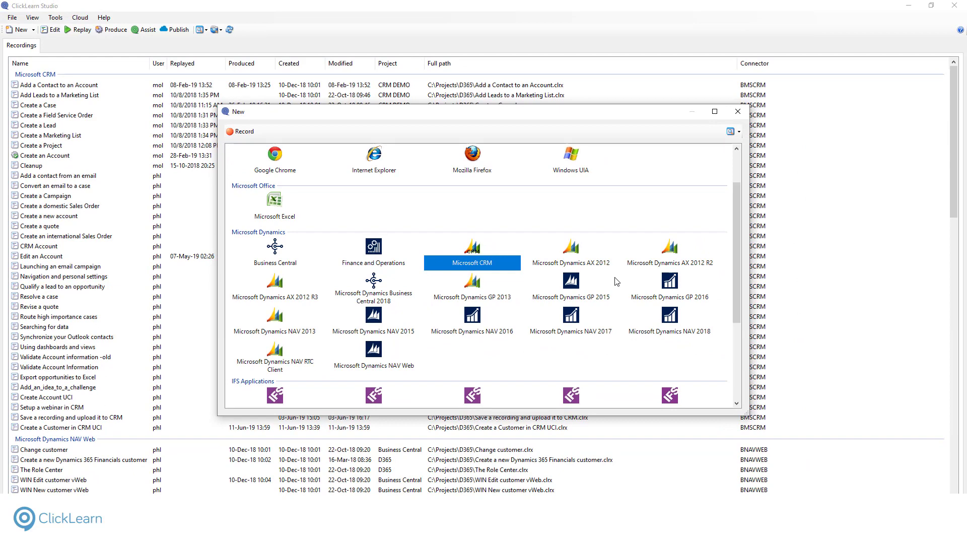
double_click(473, 253)
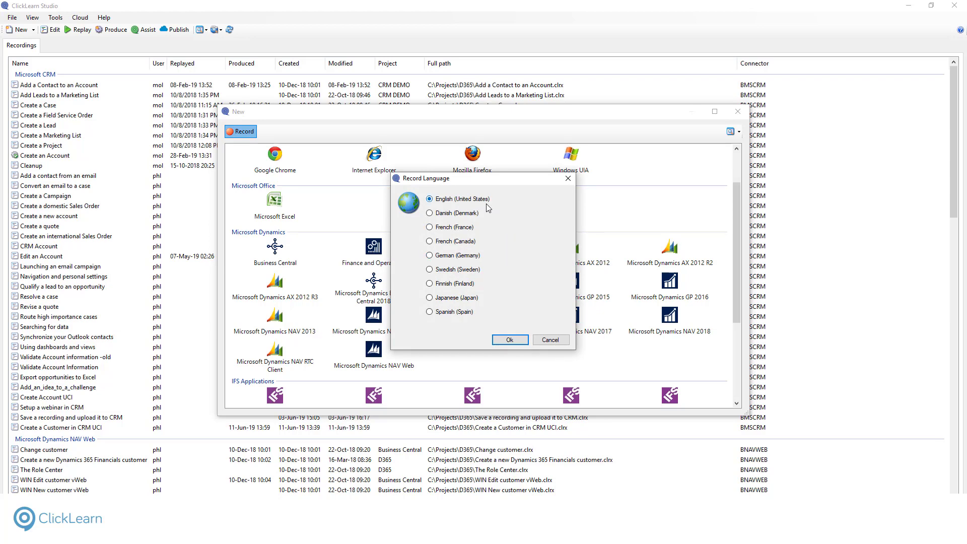
click(512, 342)
click(515, 329)
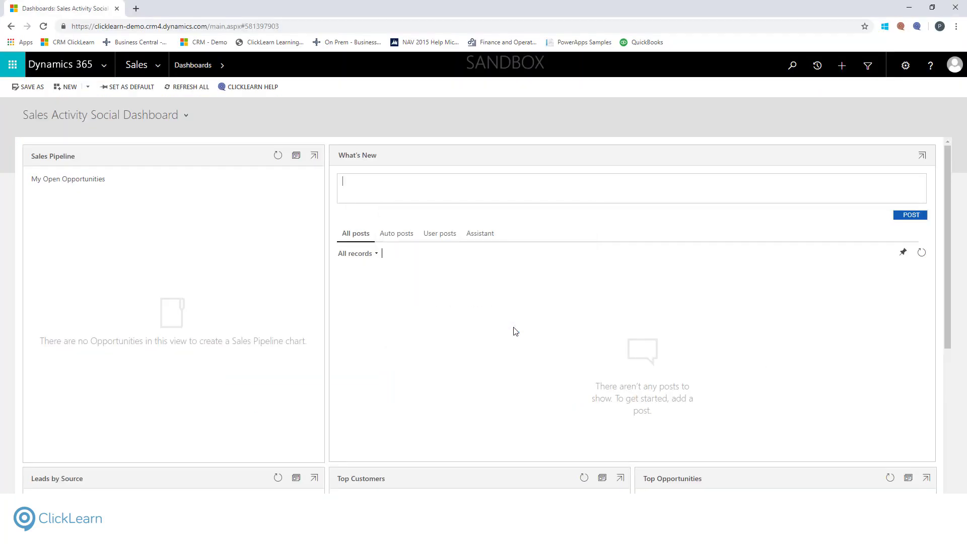
- Filter the feed to user and auto posts, then step through Litware's Account Name and Phone fields
click(434, 236)
click(383, 238)
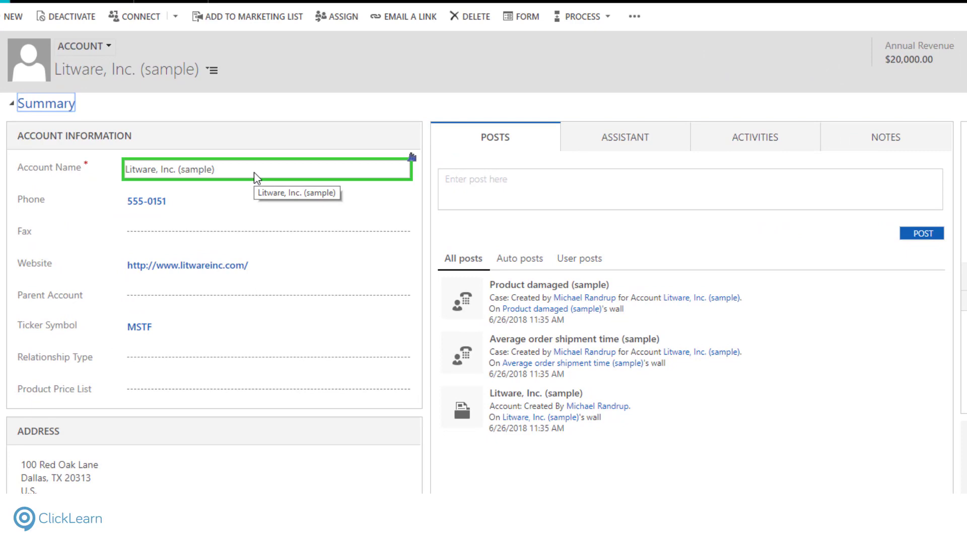
click(254, 173)
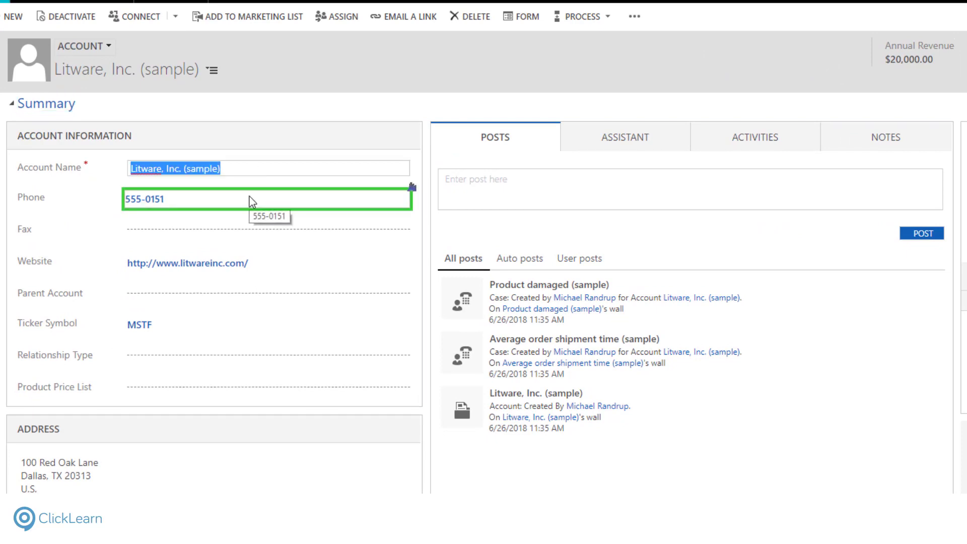
click(251, 201)
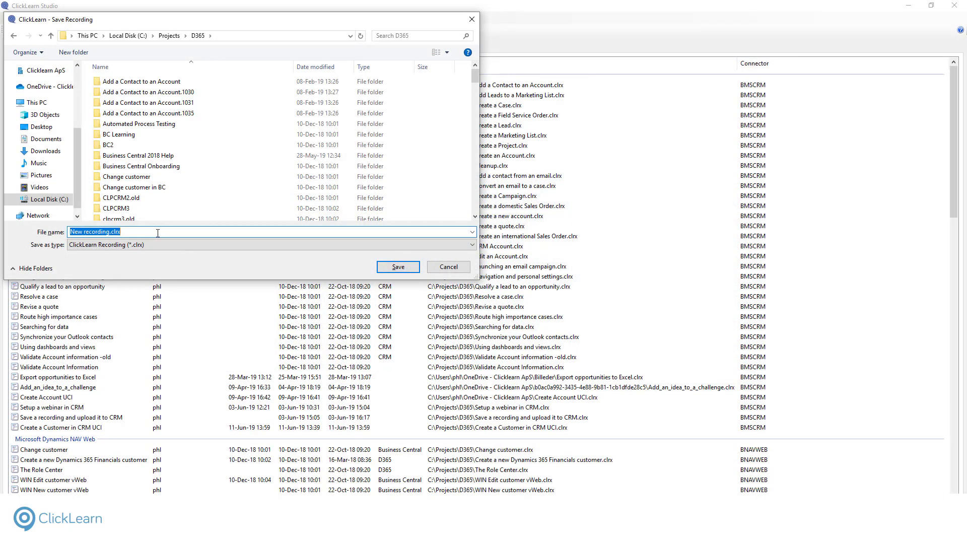
- Save the recording as 'Edit a customer' in the D365 projects folder
text(edit)
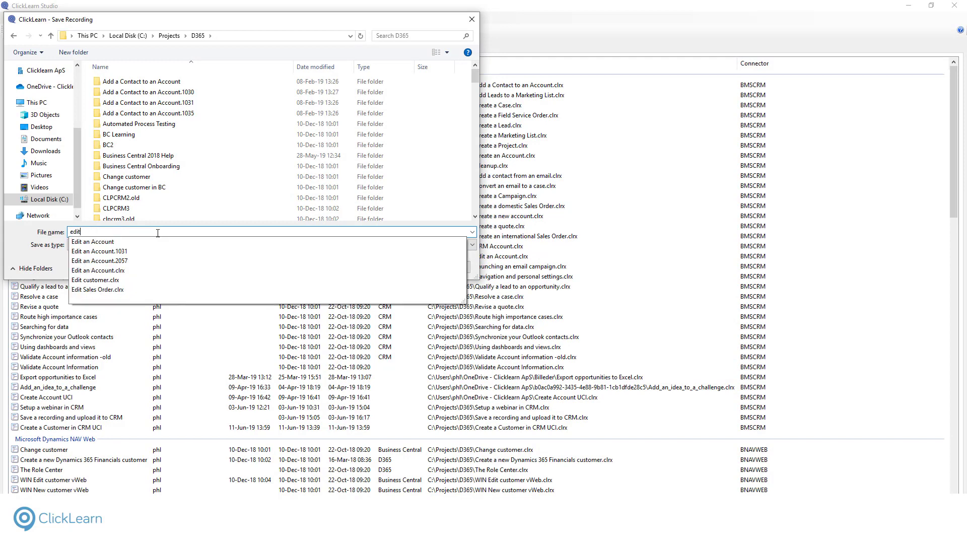
text( a customer)
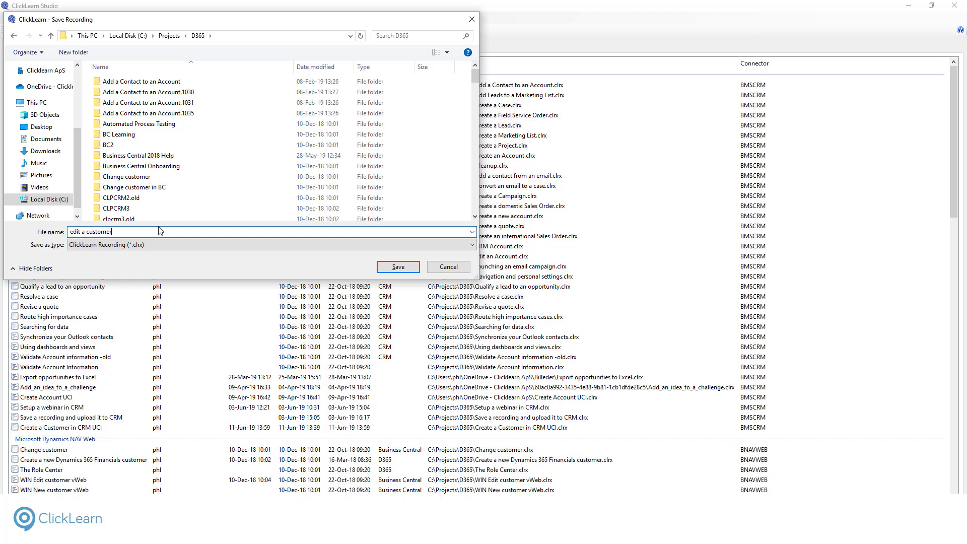
click(73, 231)
key(BackSpace)
text(E)
click(390, 266)
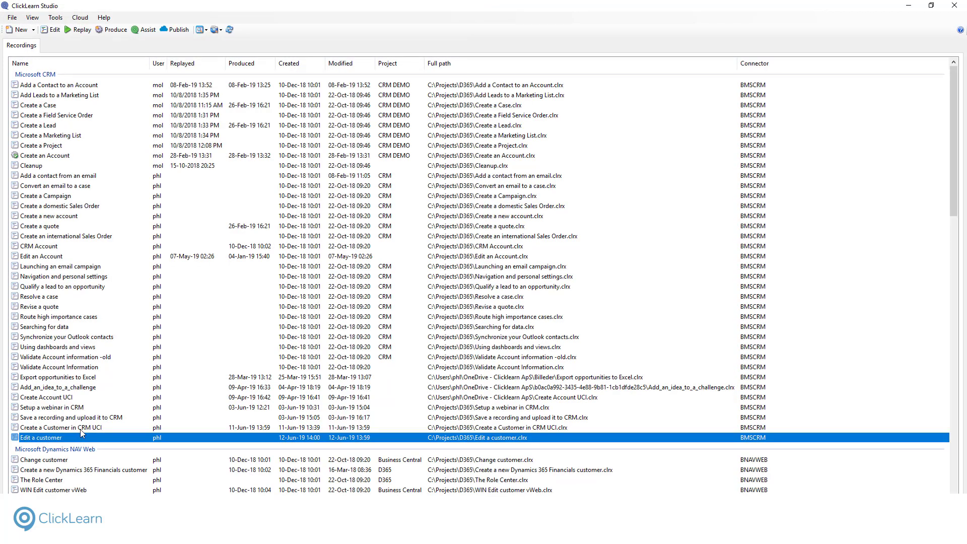
- Open 'Edit a customer' for editing and scroll through its seven-step document preview
click(50, 29)
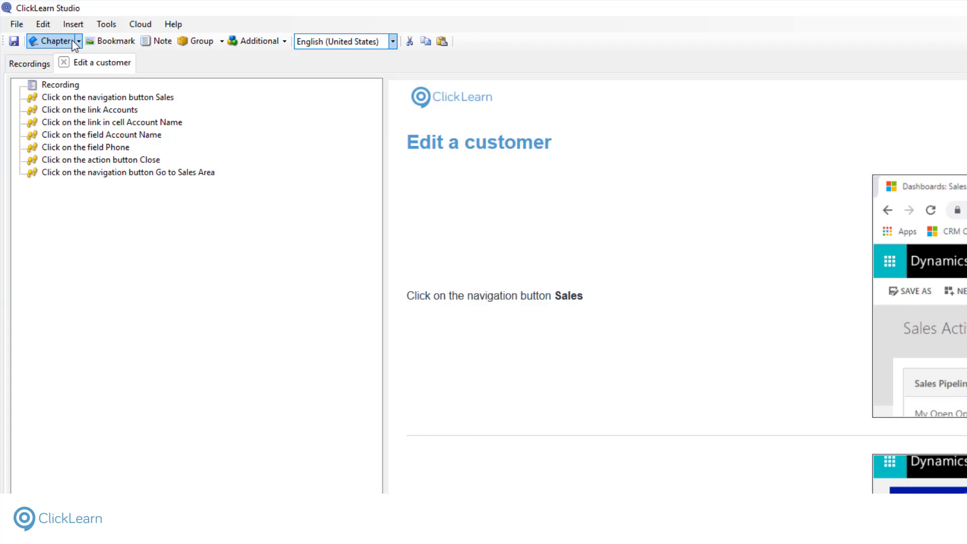
scroll(623, 339, down, 1)
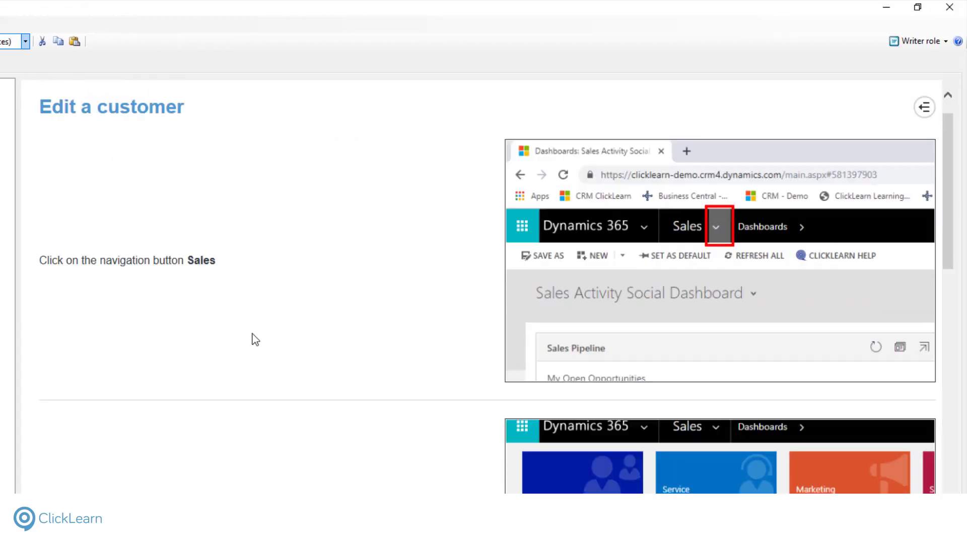
scroll(252, 339, down, 10)
scroll(252, 339, up, 12)
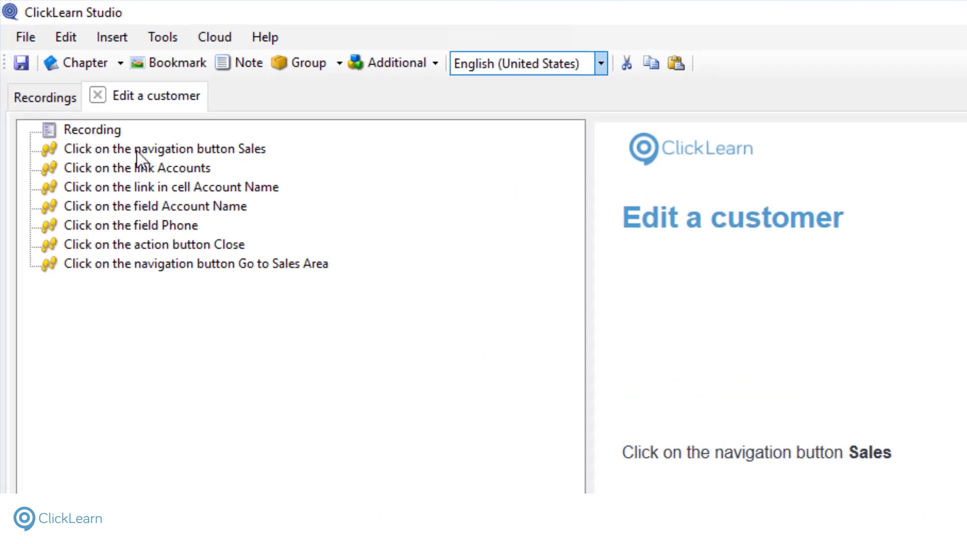
- Insert an 'Objective' chapter above the recording's first step
click(137, 150)
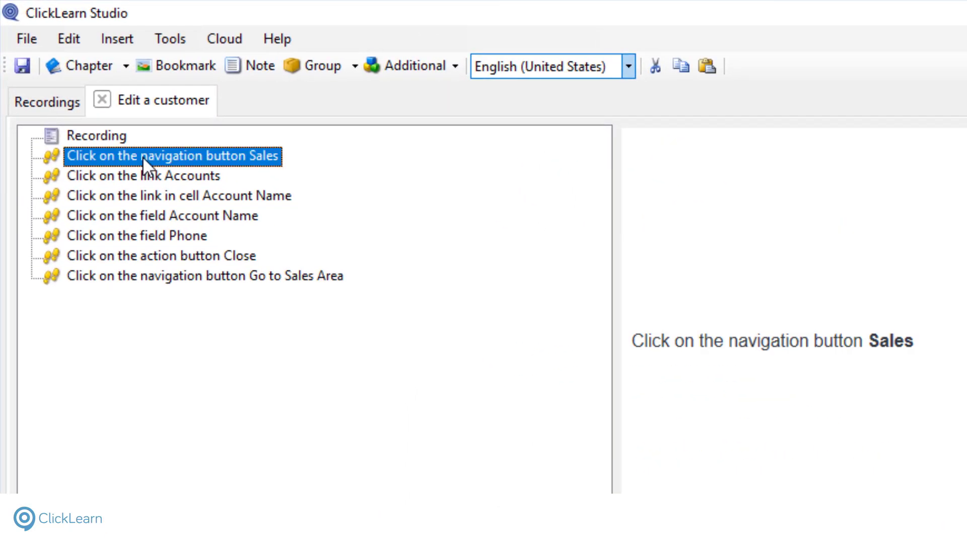
click(82, 67)
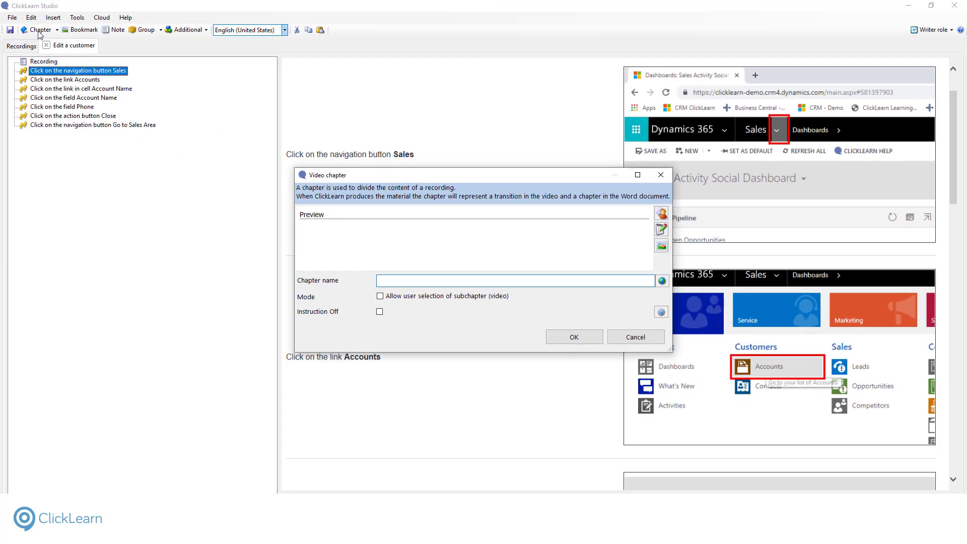
text(Objective)
click(574, 341)
- Add the note 'Use this guide to edit a customer' to the Objective chapter and browse for a picture
click(118, 31)
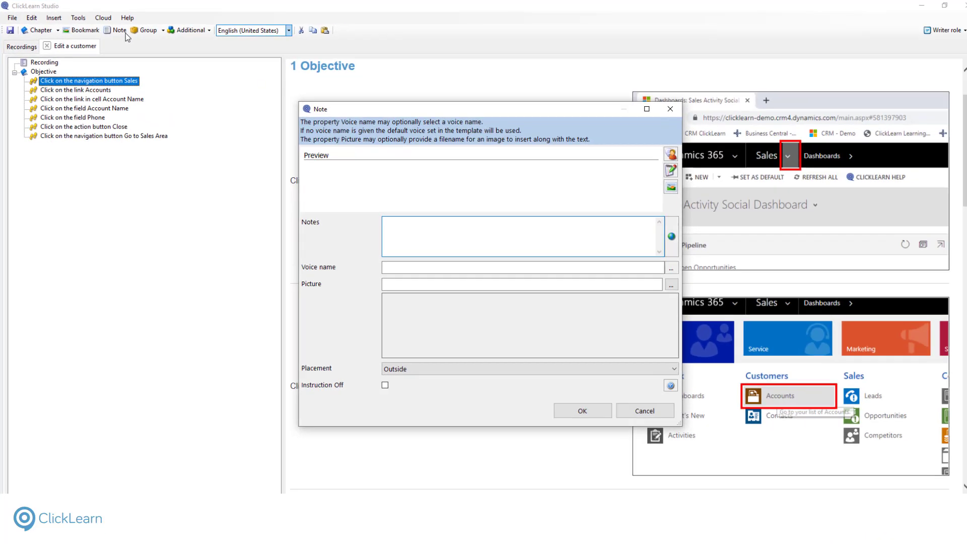
text(Use this guide to edit a customer)
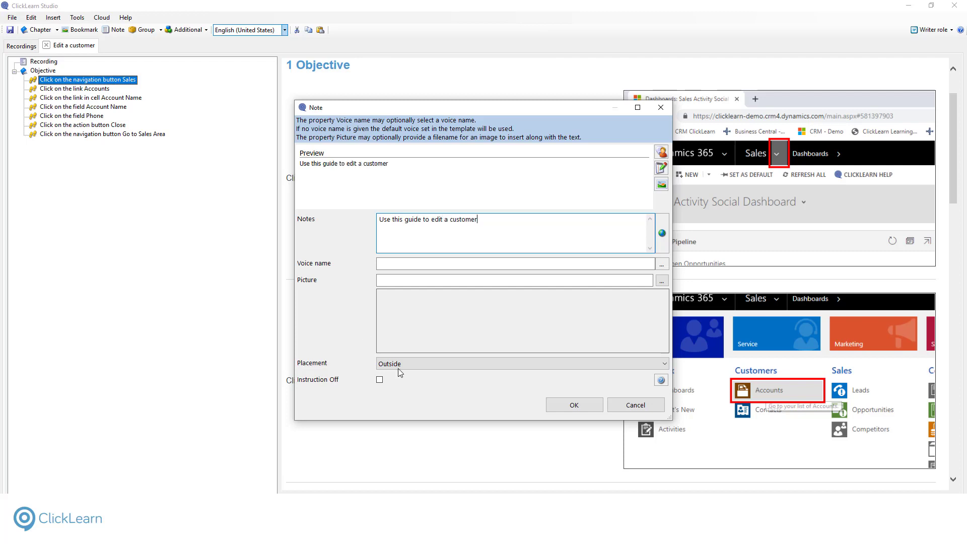
click(661, 281)
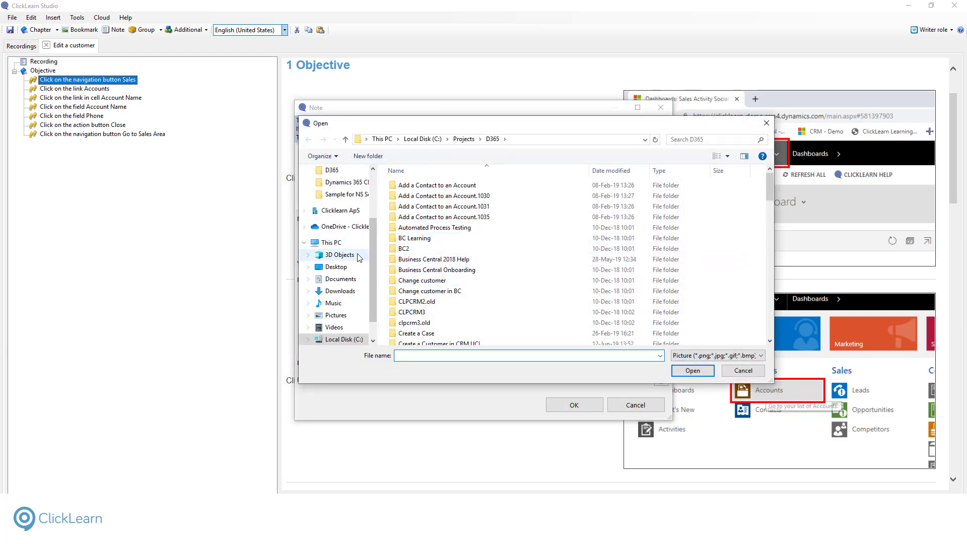
- Attach editacustomer_slide.png from Pictures to the note and insert the illustrated note into the guide
click(335, 315)
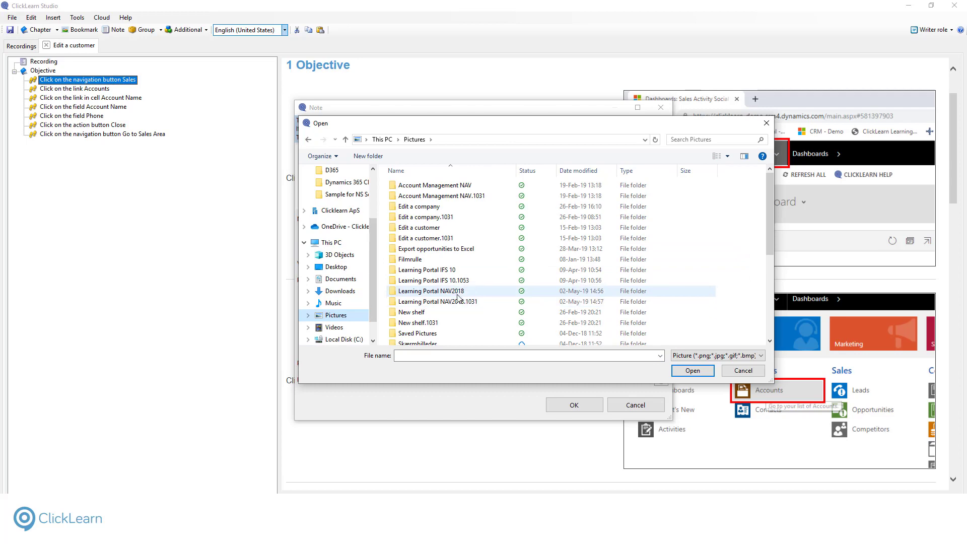
scroll(468, 301, down, 5)
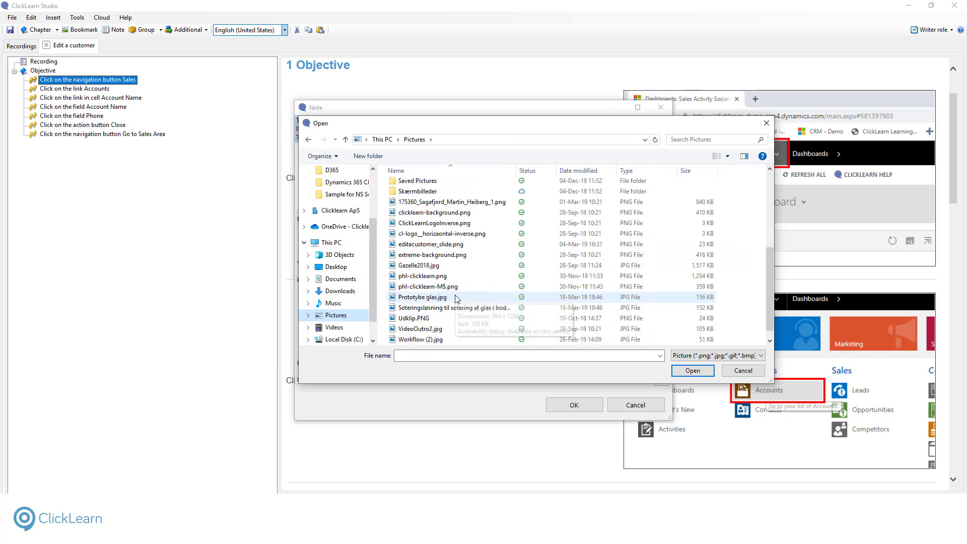
click(432, 245)
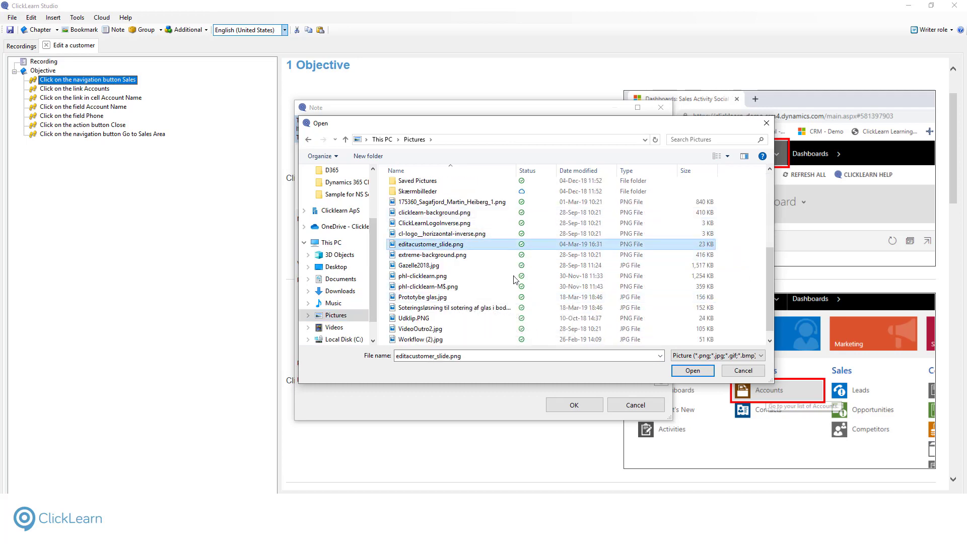
click(693, 370)
click(574, 405)
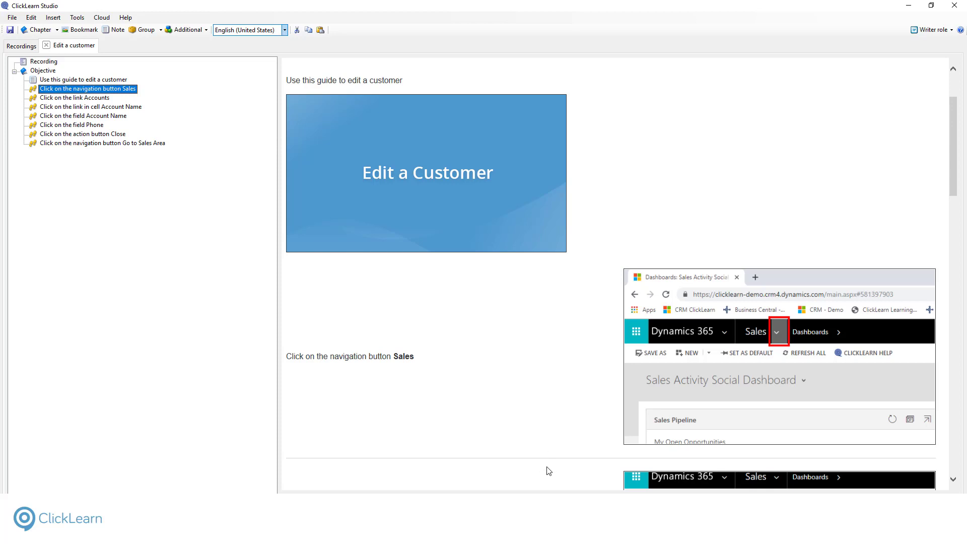
scroll(553, 397, down, 8)
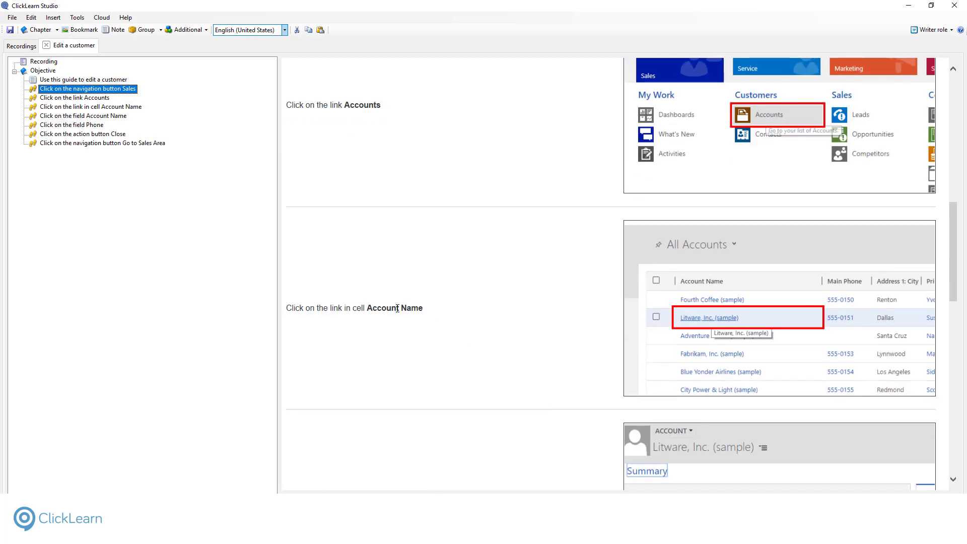
click(129, 107)
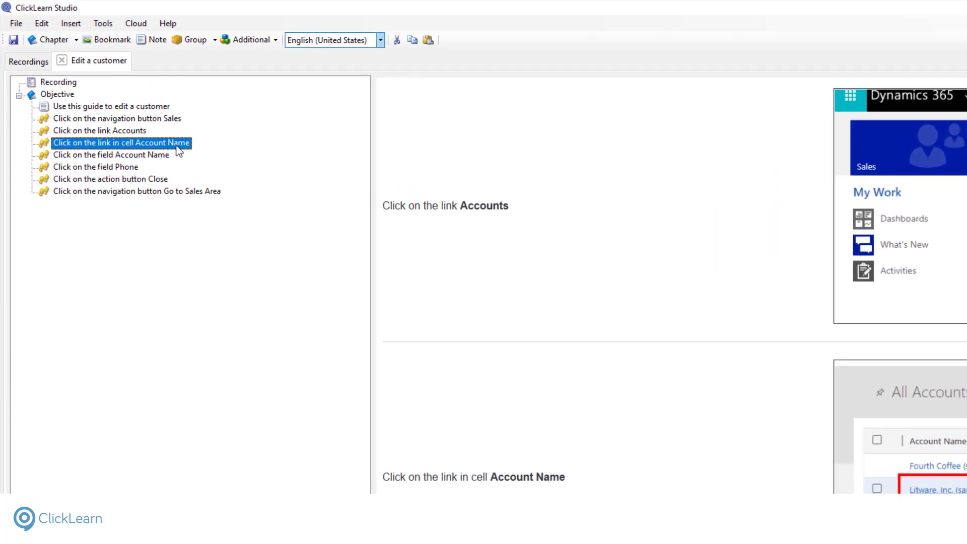
- Set the 'Click on the link in cell Account Name' step to match any row
right_click(178, 151)
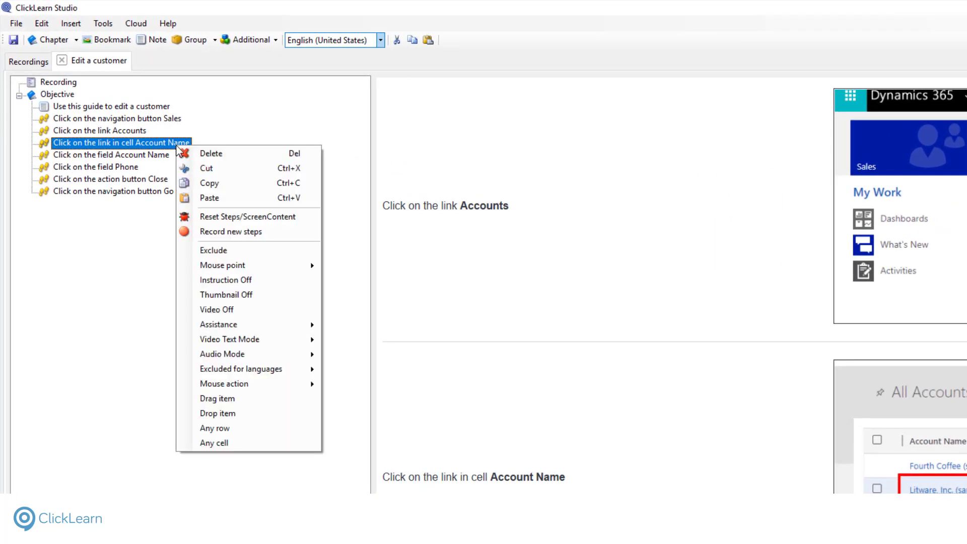
click(225, 428)
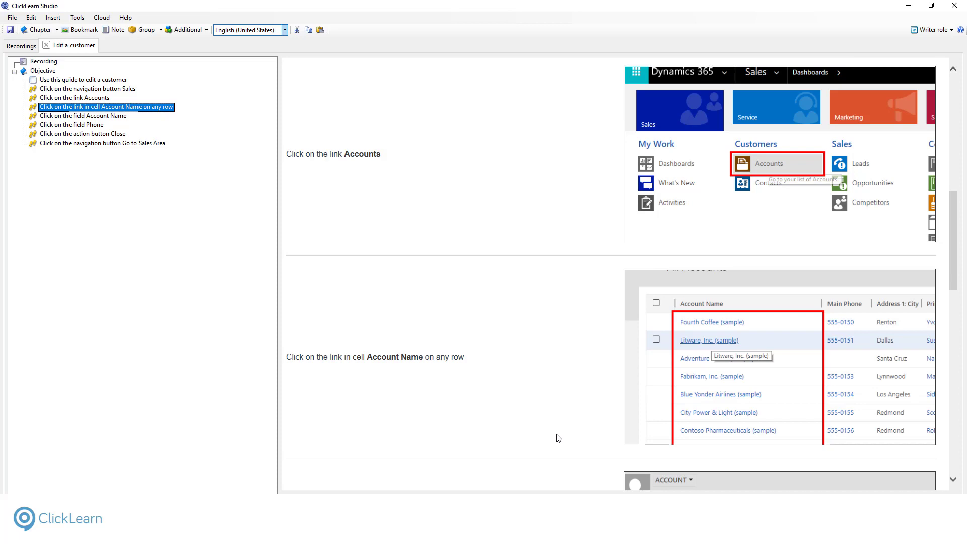
scroll(558, 438, down, 10)
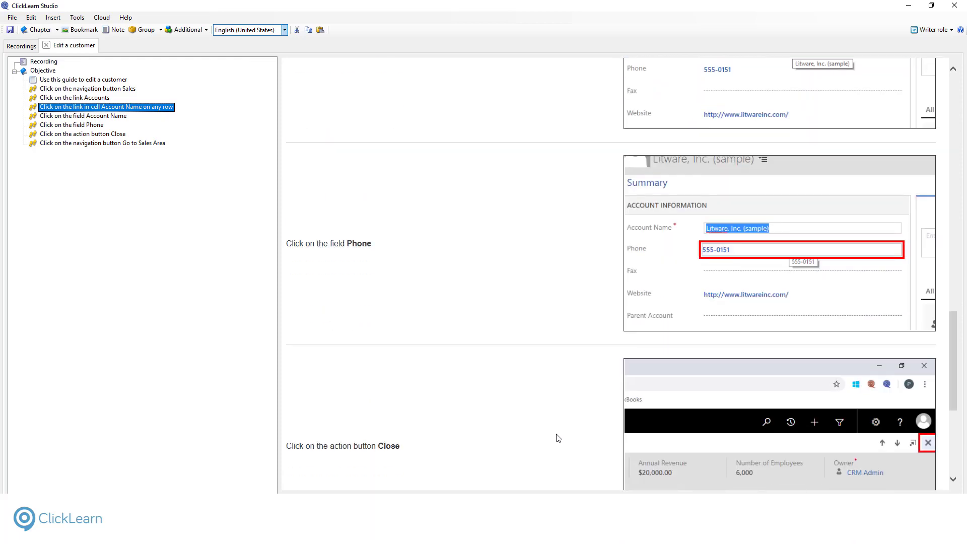
- Group the Account Name and Phone steps as a numbered list sharing the last image, highlighting all
scroll(558, 439, up, 2)
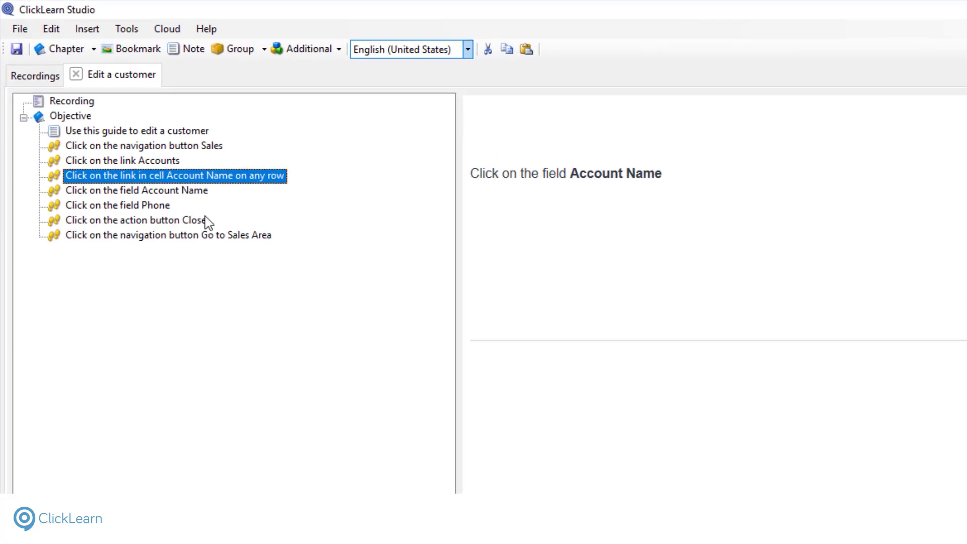
click(196, 194)
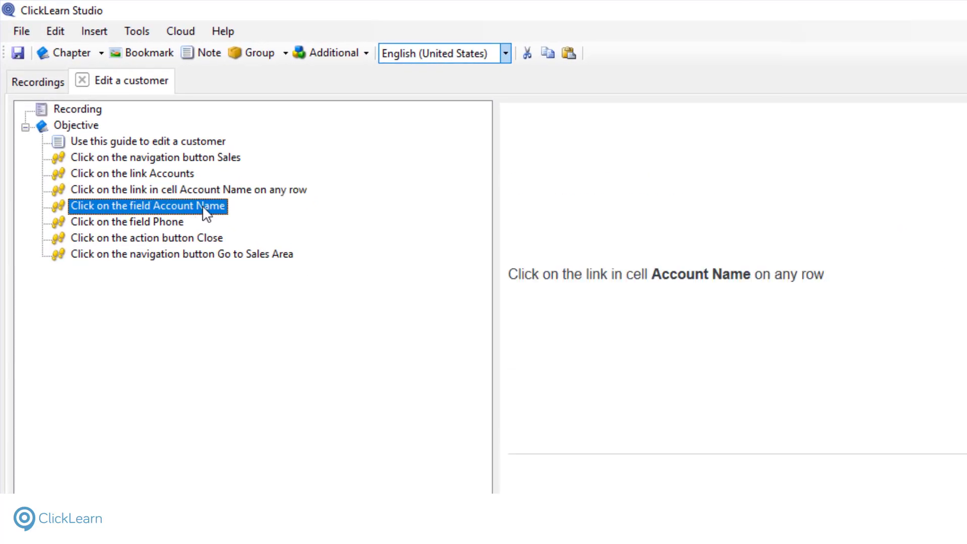
shift+click(168, 223)
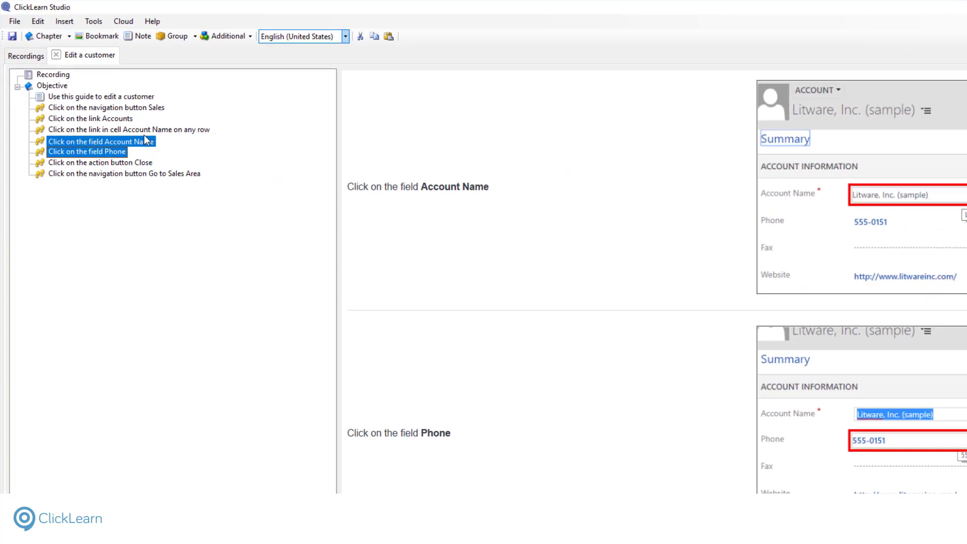
click(221, 47)
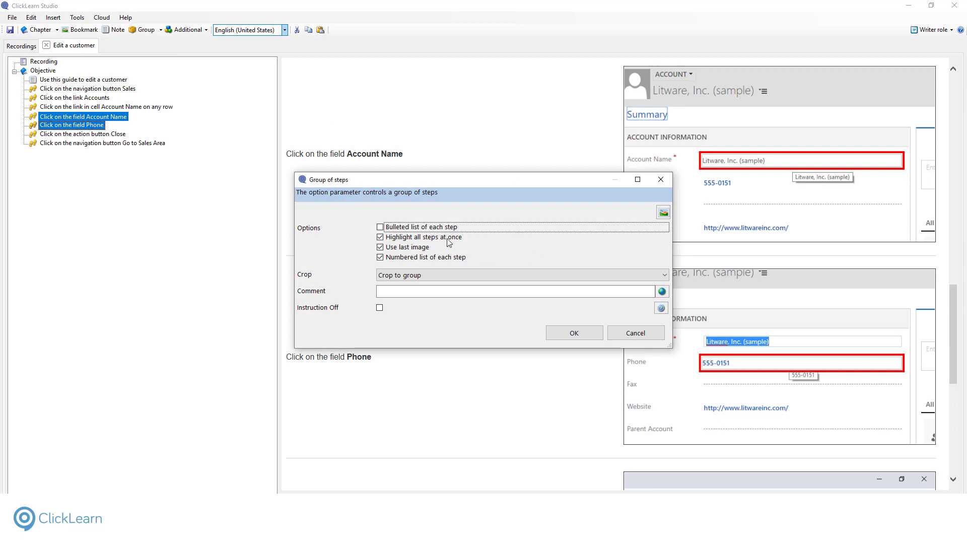
click(574, 333)
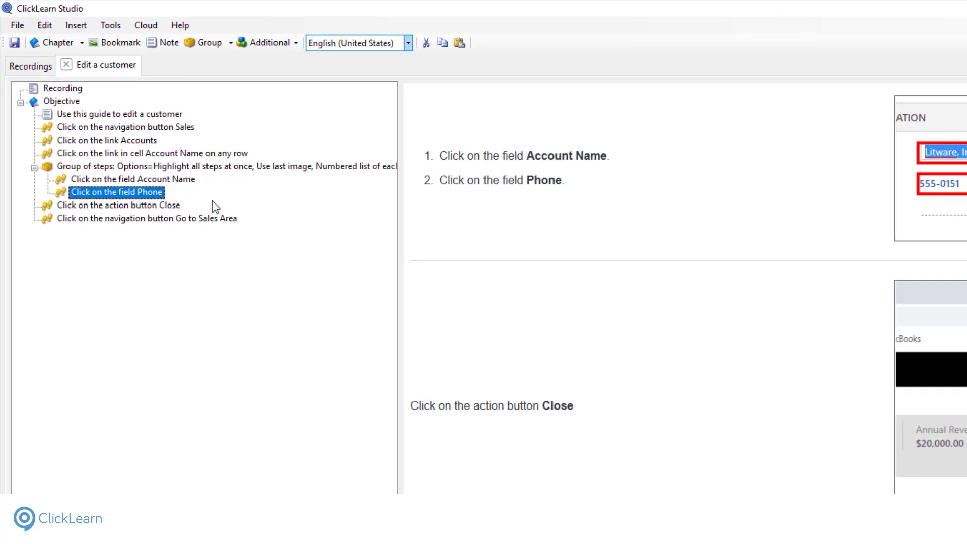
- Record a Ticker Symbol field click as item 3 of the group, then close the editor
right_click(135, 194)
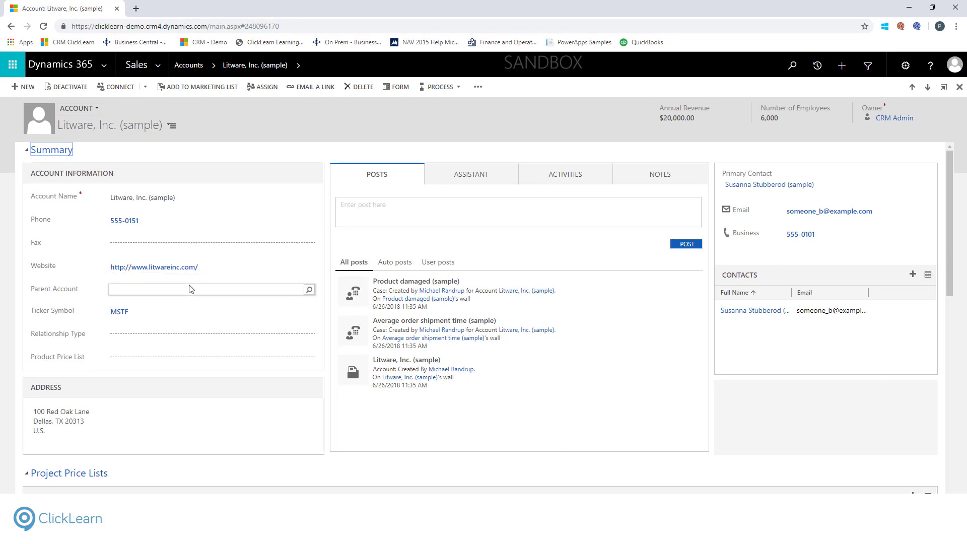
click(185, 312)
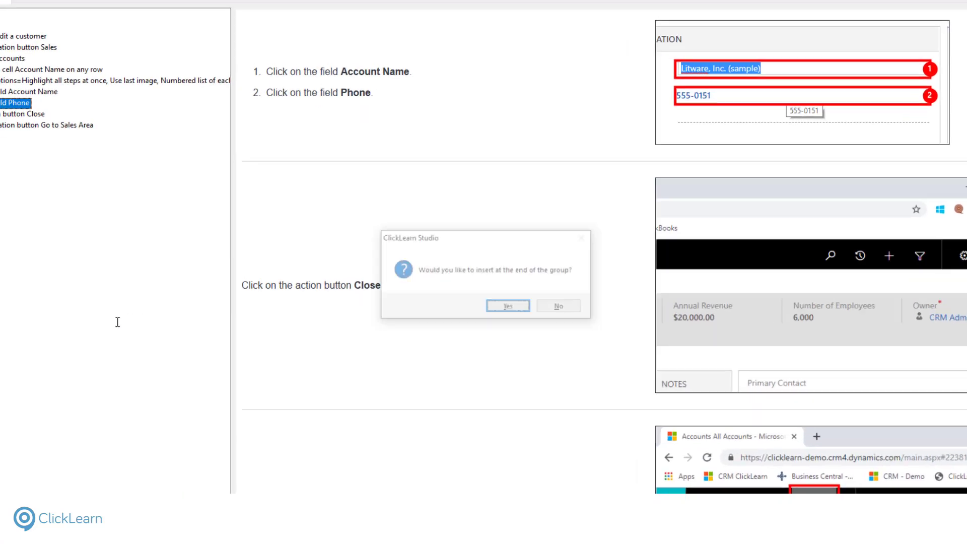
click(504, 301)
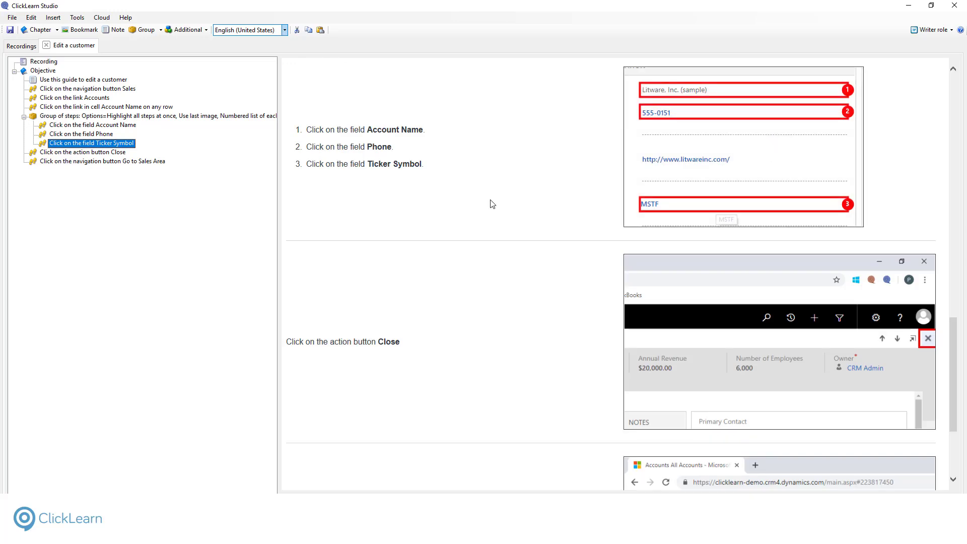
key(ctrl+F4)
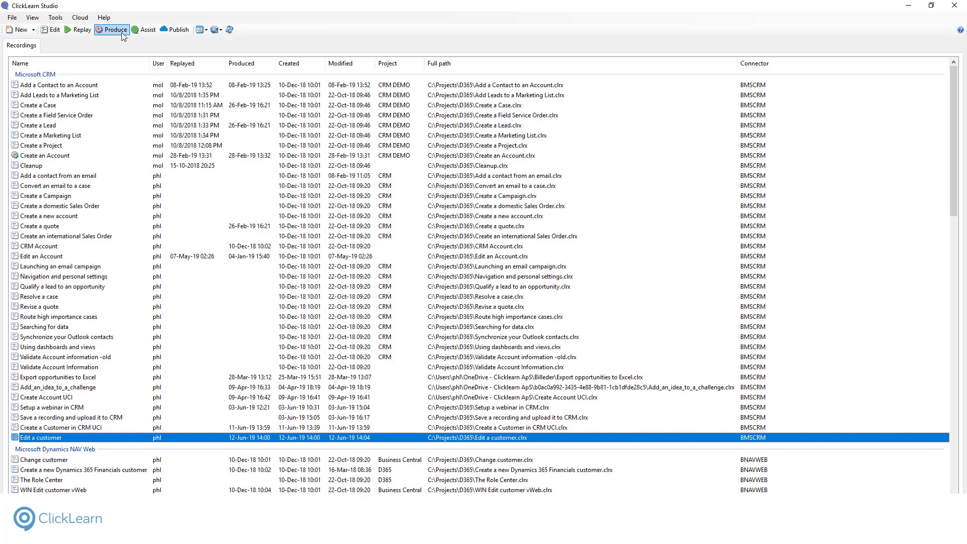
- Produce 'Edit a customer' in English (United States)
click(122, 31)
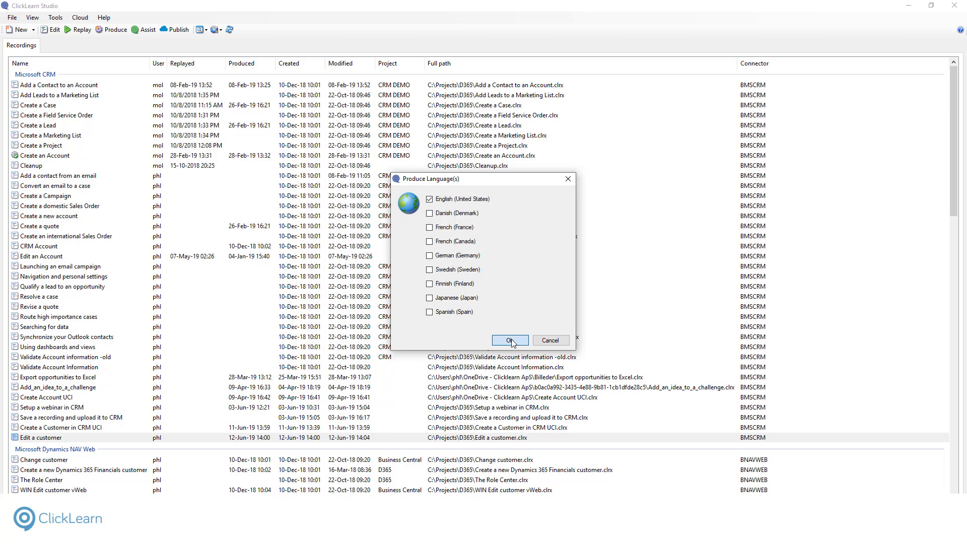
click(510, 341)
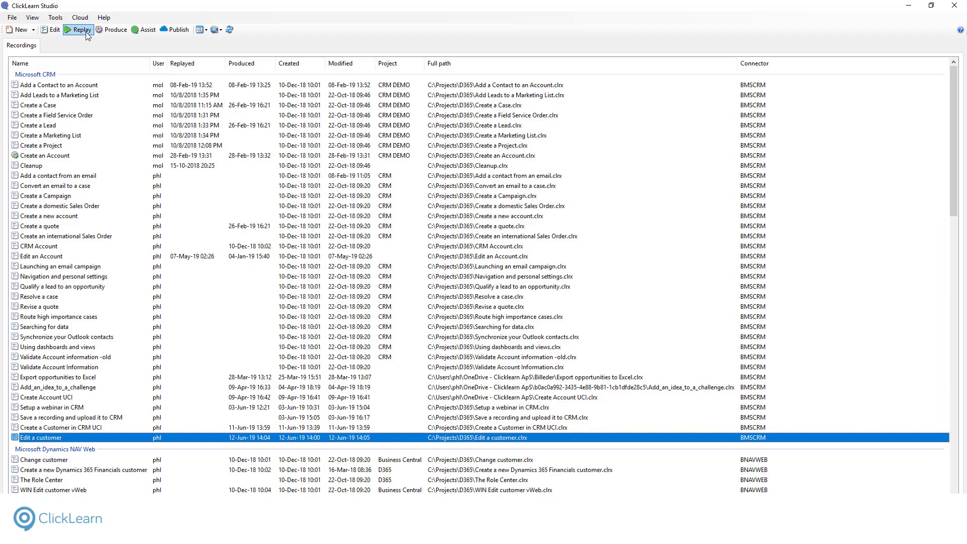
- Replay 'Edit a customer' in German (Germany)
click(83, 32)
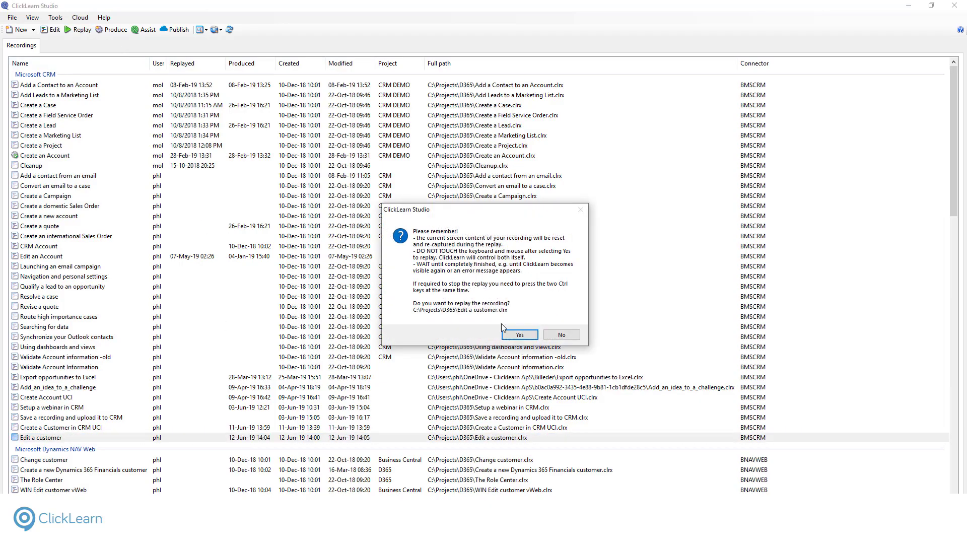
click(511, 336)
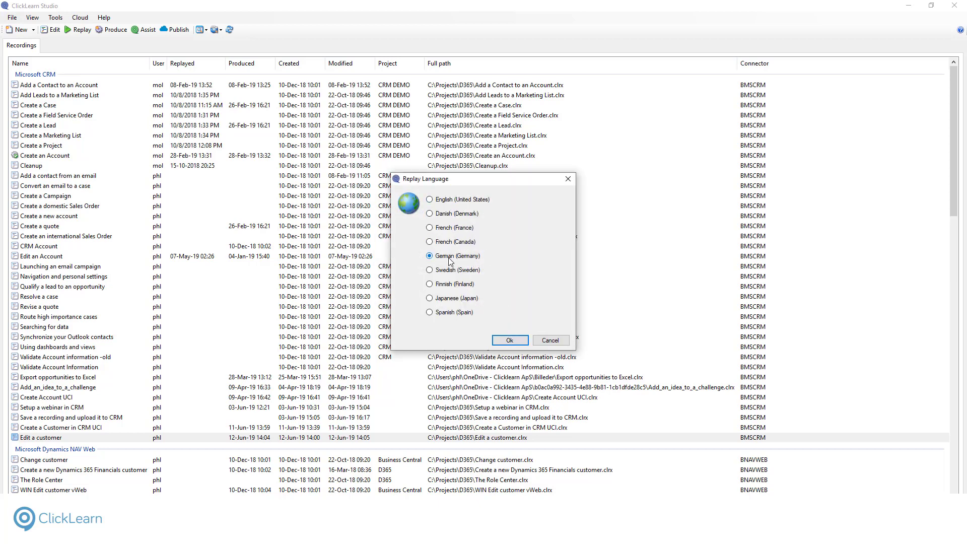
click(521, 342)
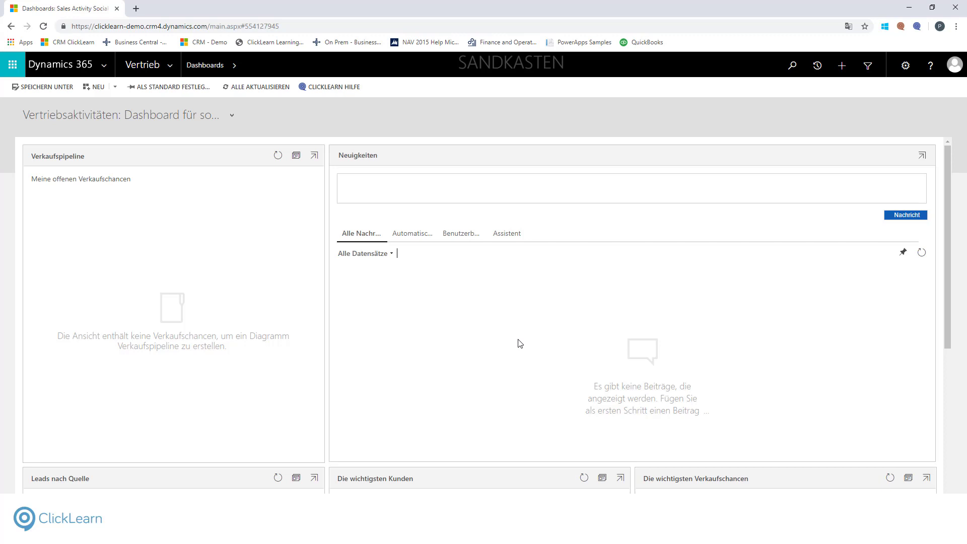
- Open the Litware account via Vertrieb > Firmen, close it, and return to the Vertrieb dashboard
click(173, 56)
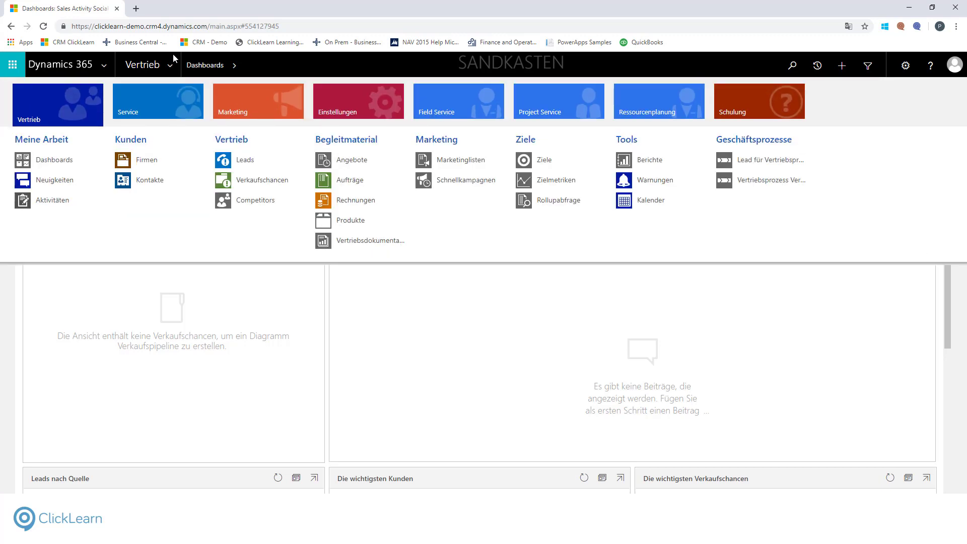
click(119, 159)
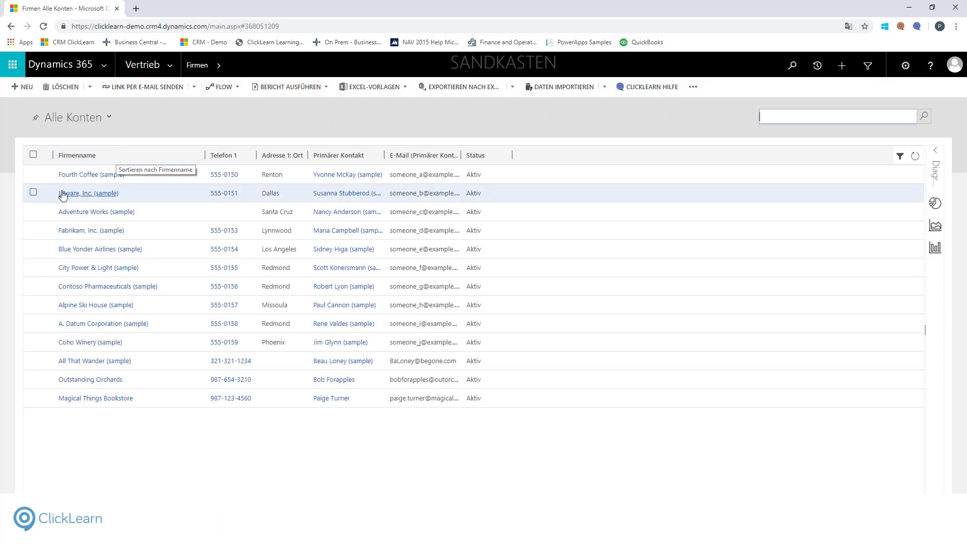
click(63, 195)
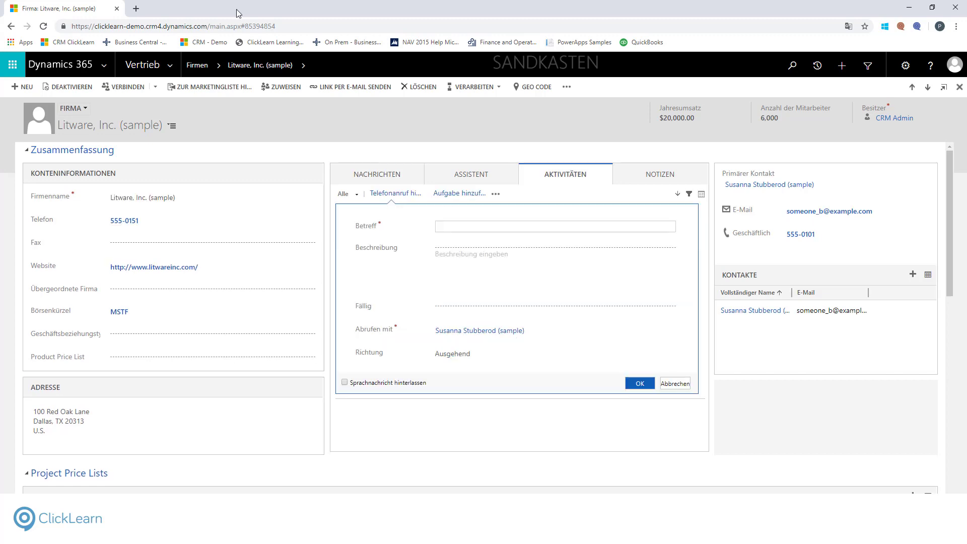
click(959, 87)
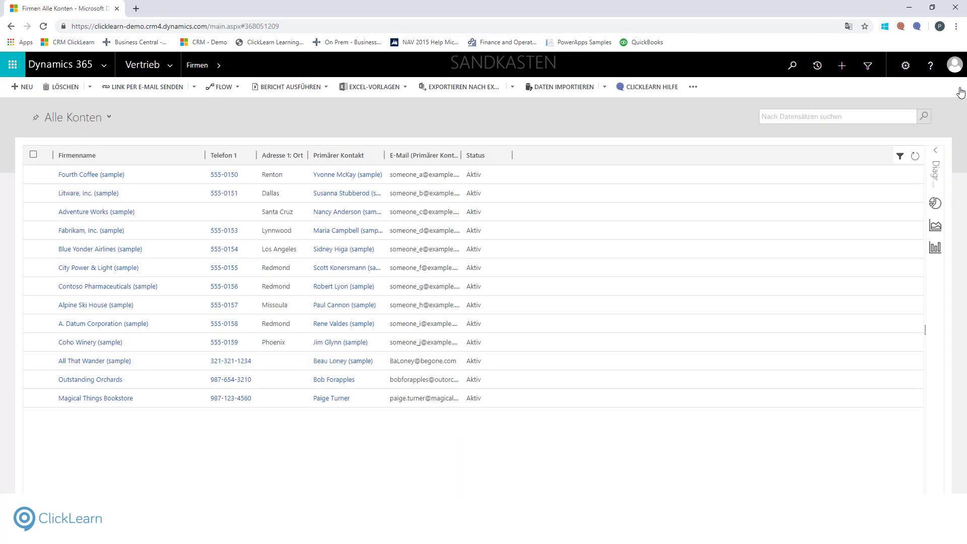
click(141, 56)
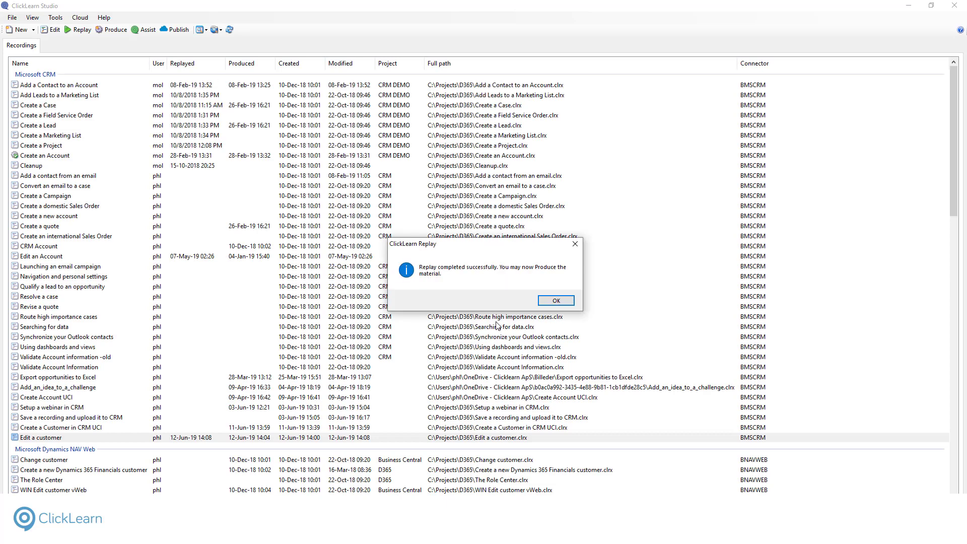
- Acknowledge the successful replay, scroll through the German 'Edit a customer' steps, then close the editor
click(547, 301)
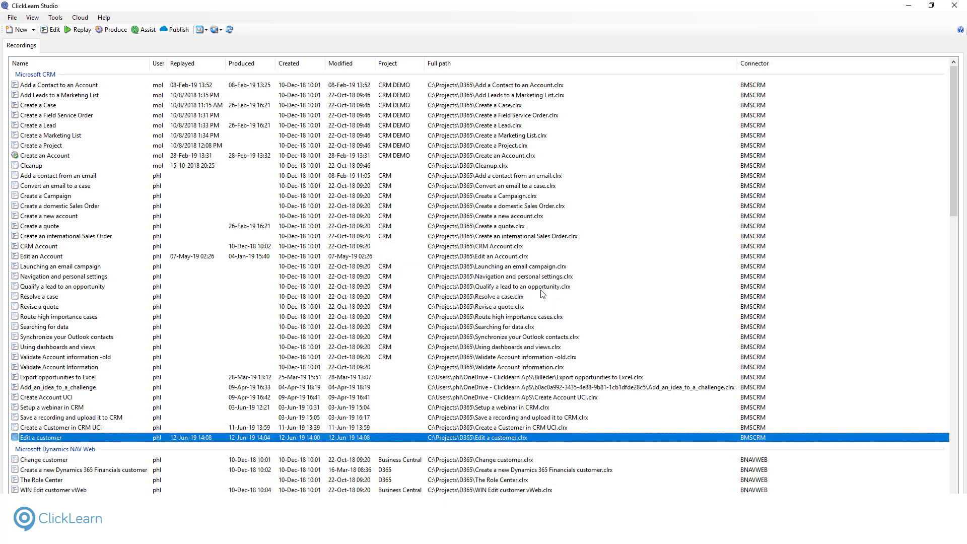
key(Return)
scroll(604, 221, down, 5)
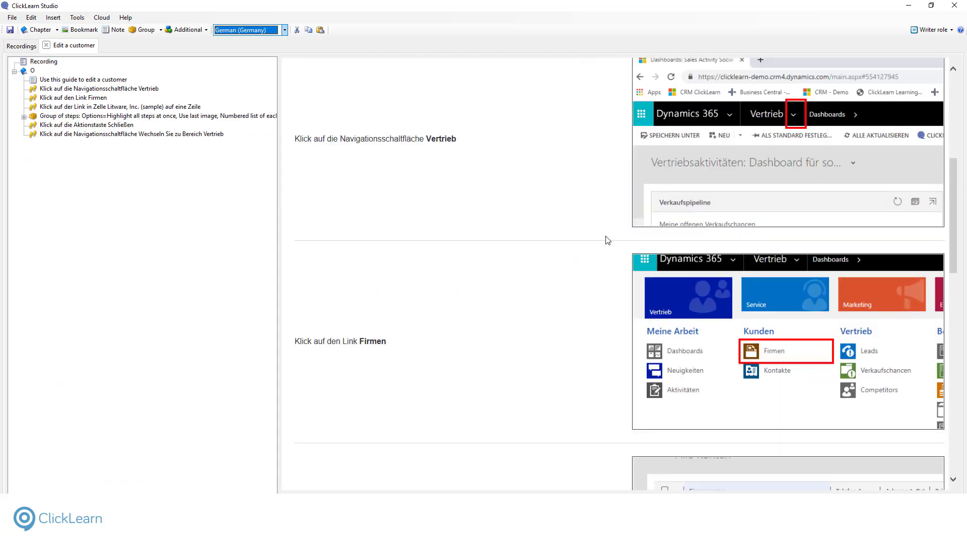
scroll(604, 239, down, 4)
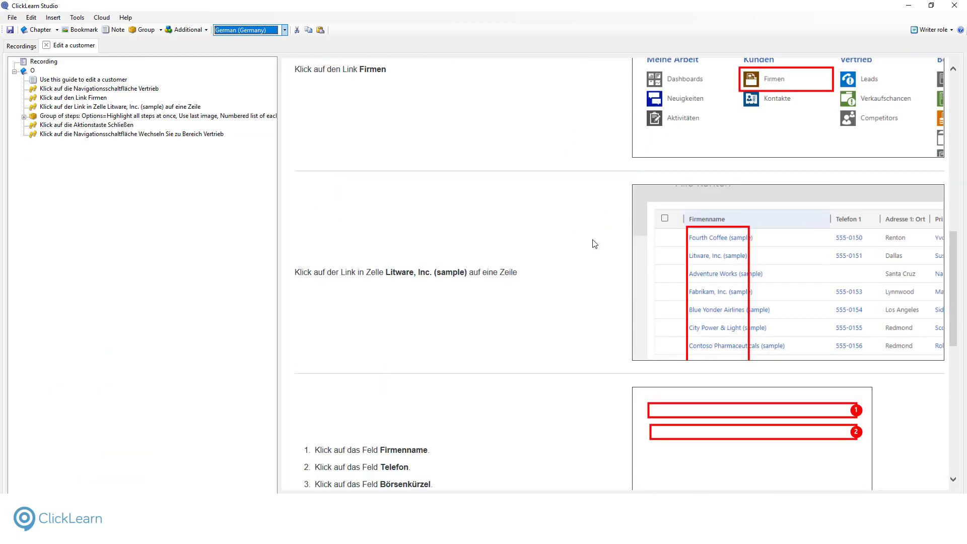
scroll(592, 244, down, 5)
scroll(592, 244, up, 14)
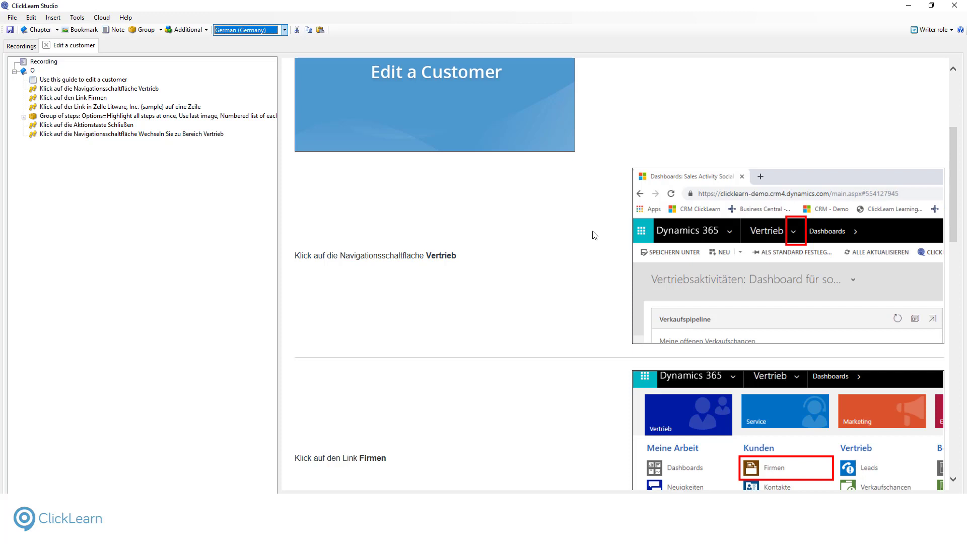
scroll(595, 235, up, 4)
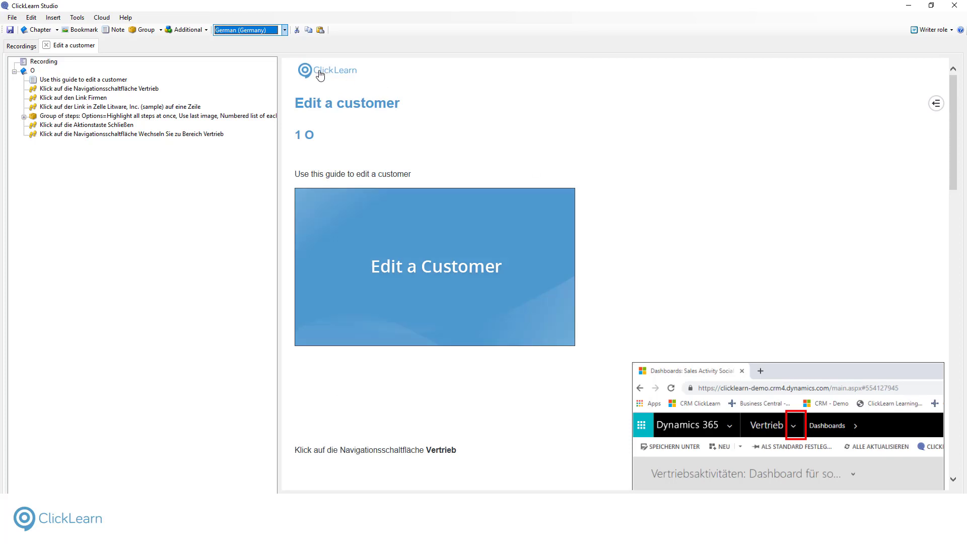
scroll(618, 247, down, 3)
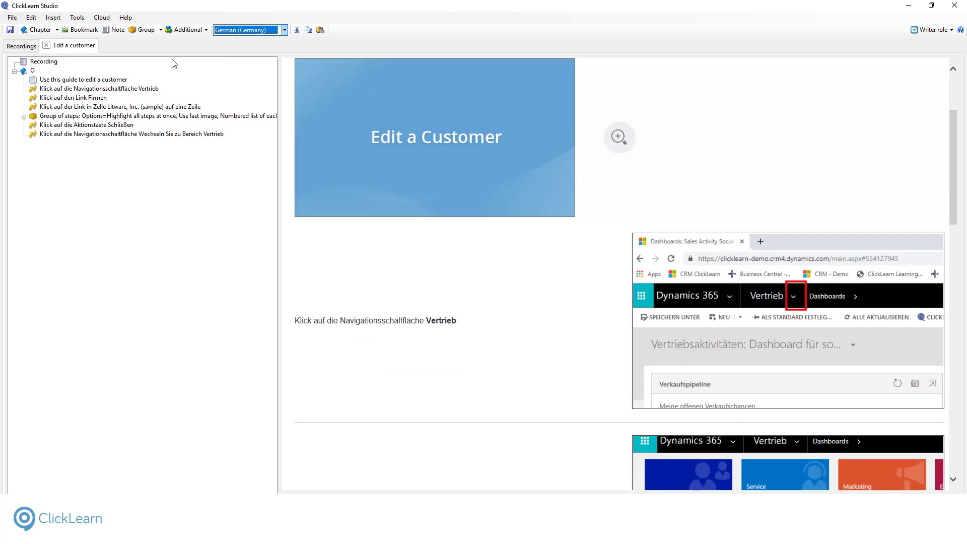
click(47, 48)
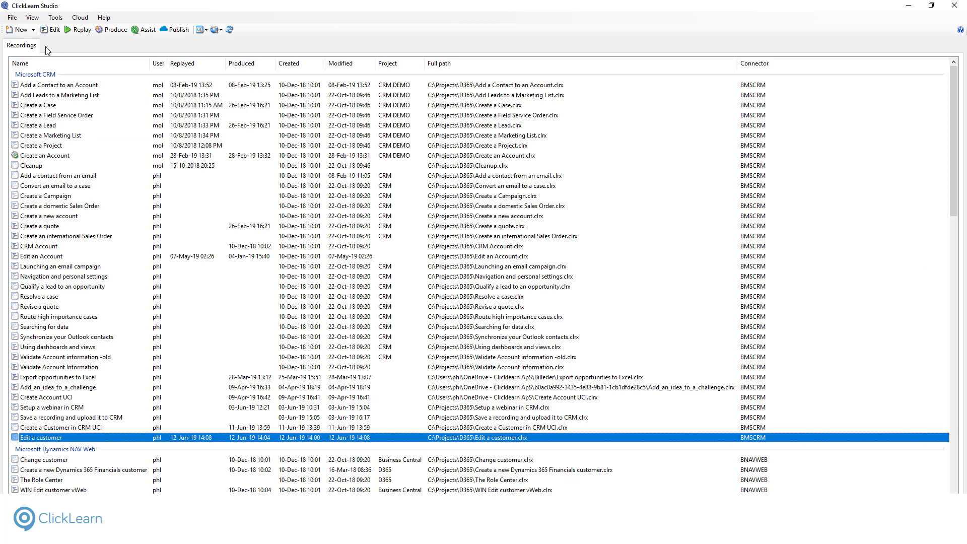
- Translate 'Edit a customer' using English (United States) as the source language
right_click(191, 434)
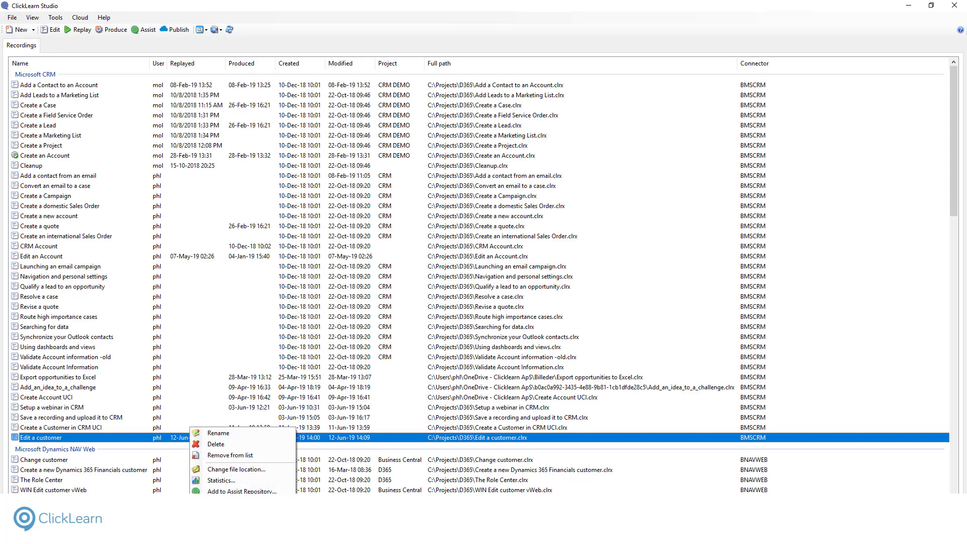
click(232, 502)
click(428, 253)
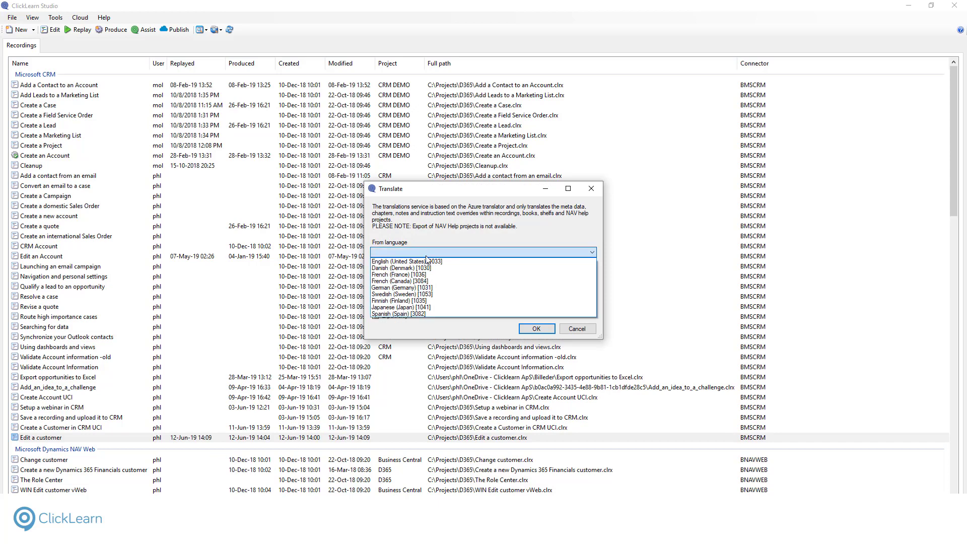
click(426, 262)
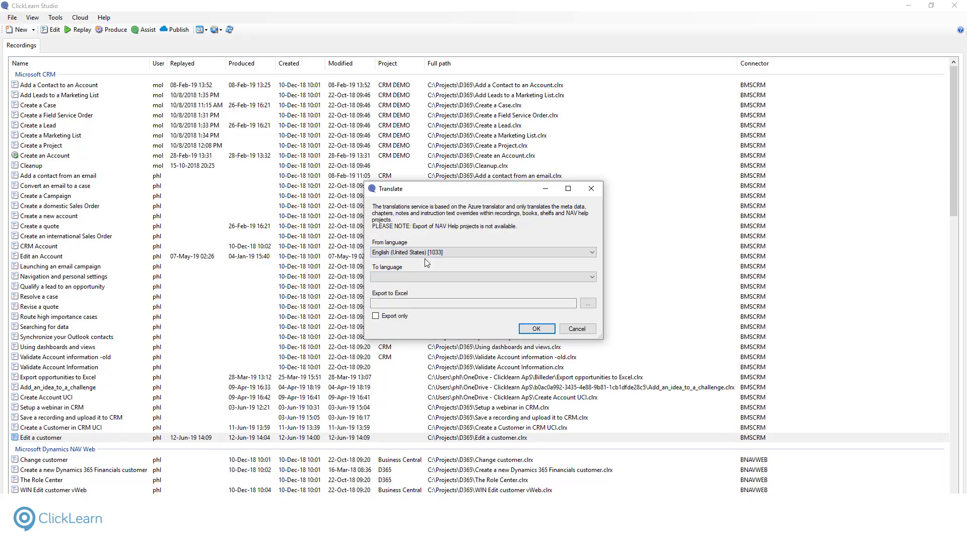
click(576, 329)
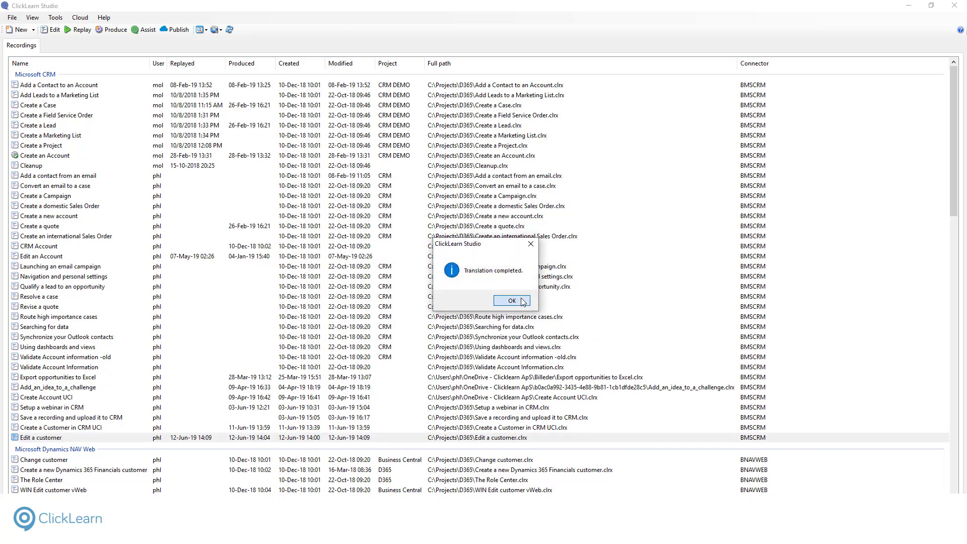
- Dismiss the translation message and view the German guide as a web page
click(512, 300)
click(38, 21)
click(40, 27)
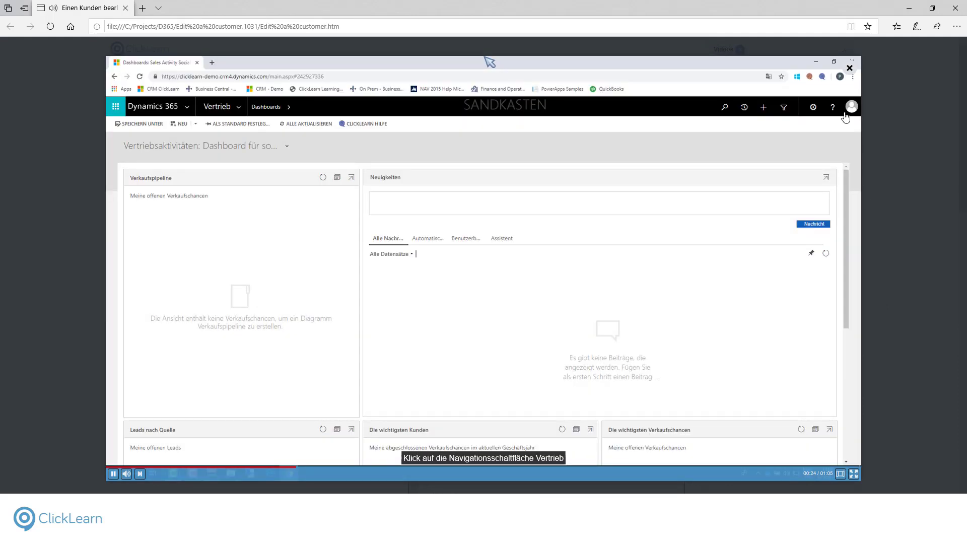
- Dismiss the demo video, look over the 'Einen Kunden bearbeiten' guide, and close Edge
click(849, 68)
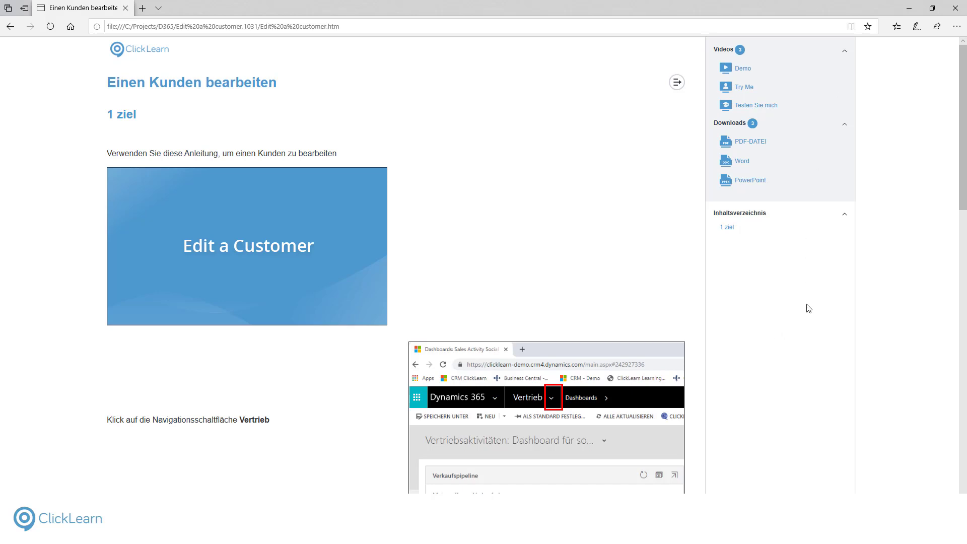
click(953, 9)
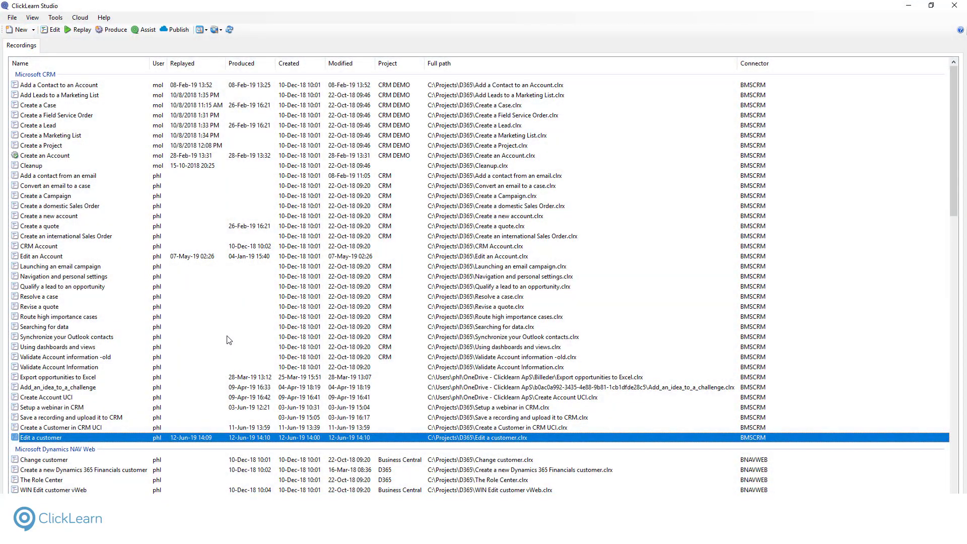
- Inspect the Sales book's recordings, then bring up web-page view options for the Dynamics 365 CRM Learning Portal shelf
scroll(228, 340, down, 20)
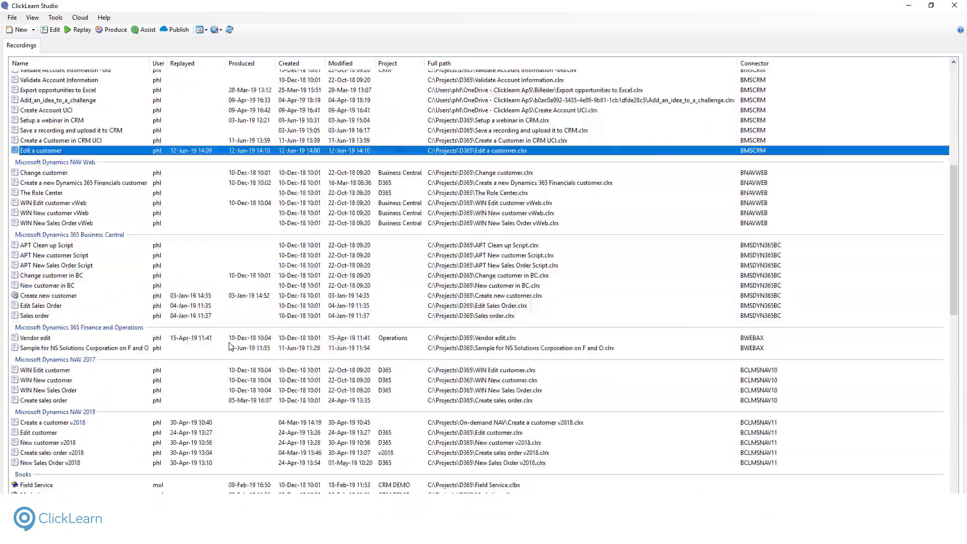
scroll(325, 386, down, 6)
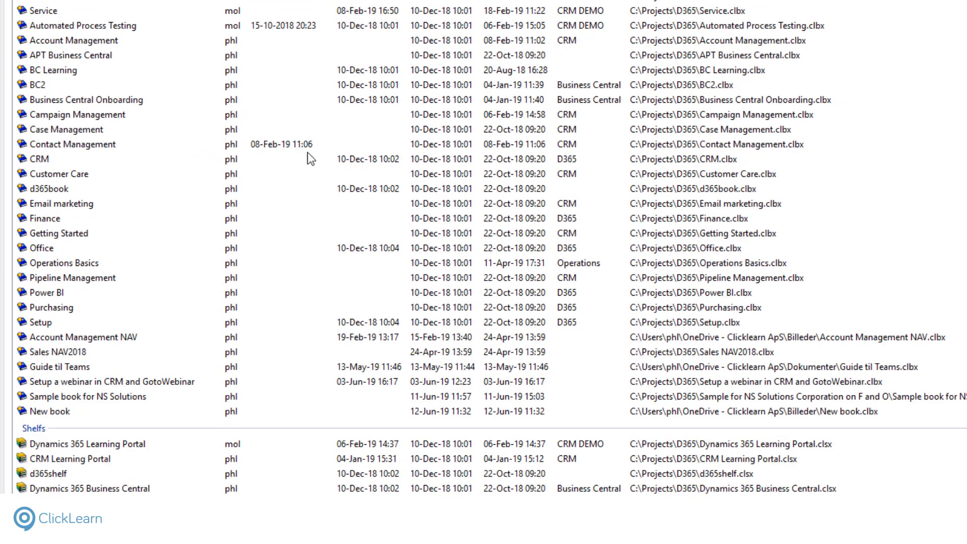
scroll(79, 71, down, 1)
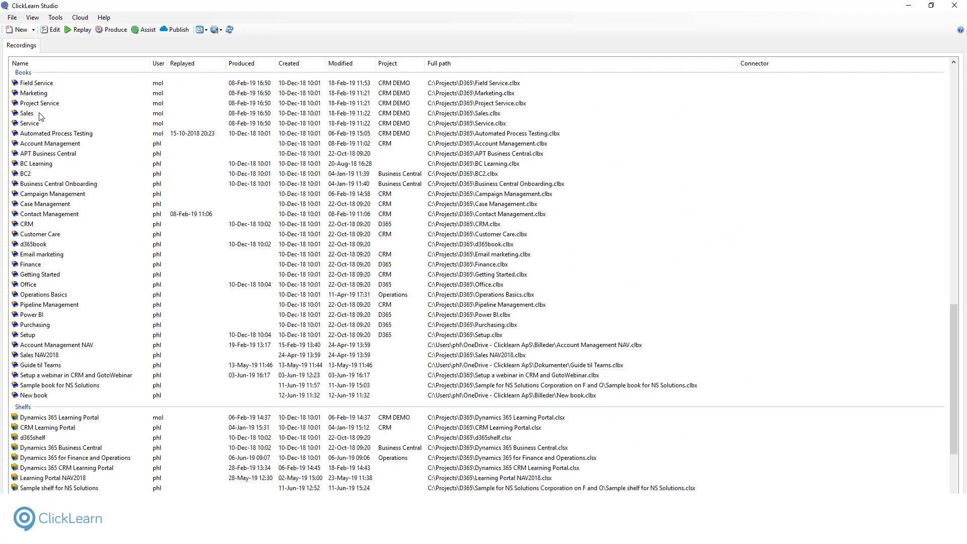
click(41, 116)
click(50, 29)
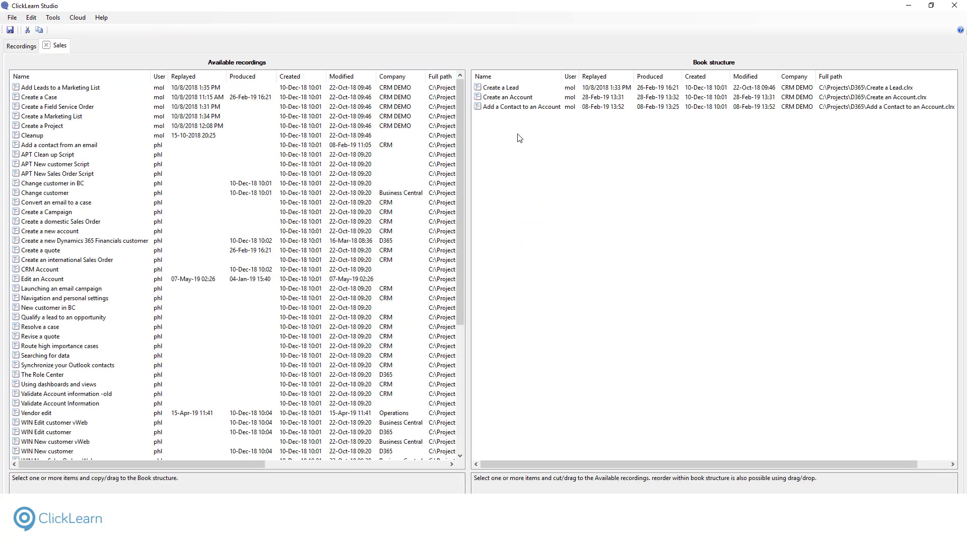
click(45, 45)
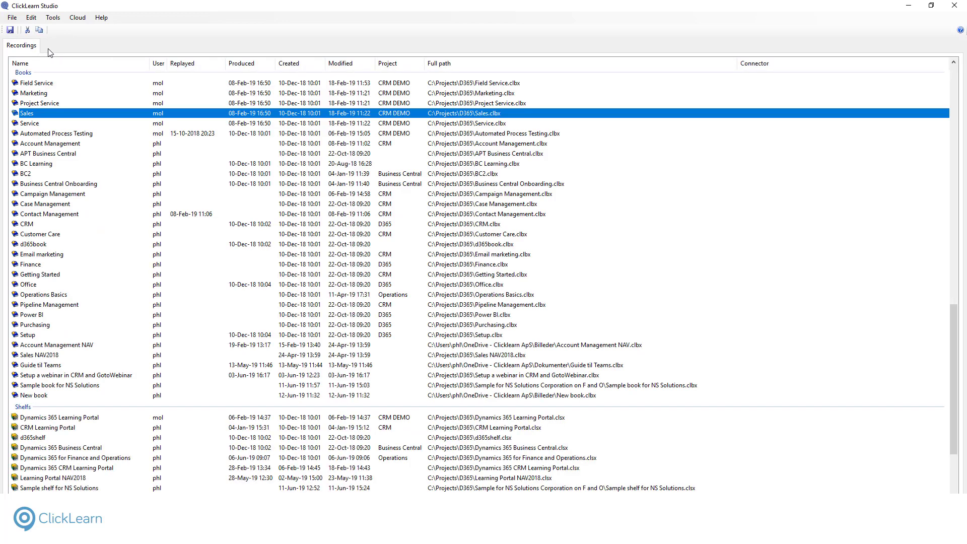
click(69, 468)
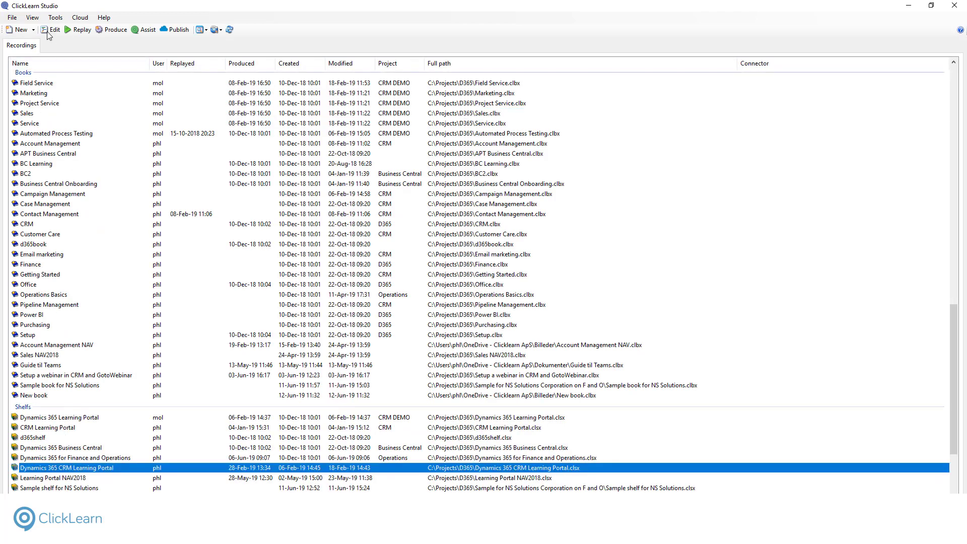
click(32, 18)
- Preview the shelf as an English web page, then open ClickLearn Portal via Cloud > Portal
mouse_move(128, 29)
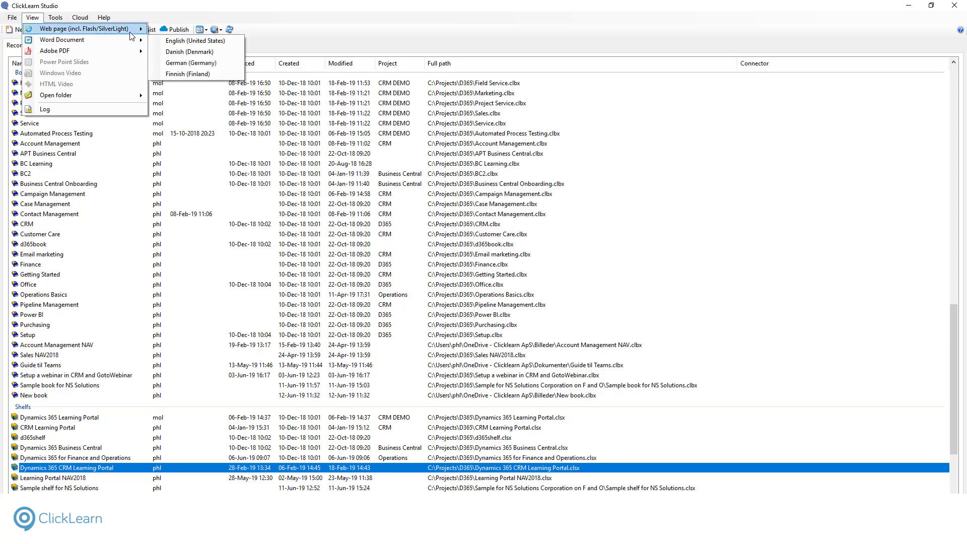
click(195, 30)
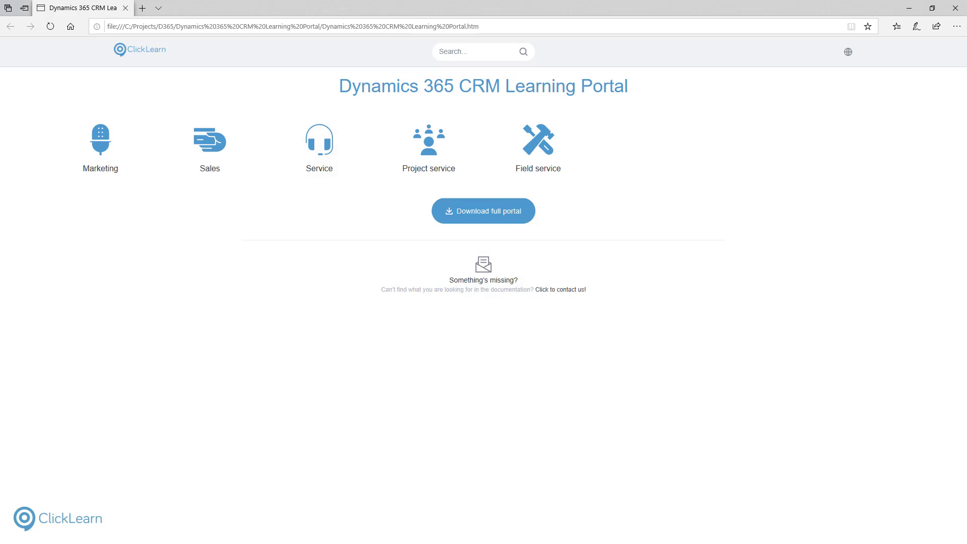
click(956, 7)
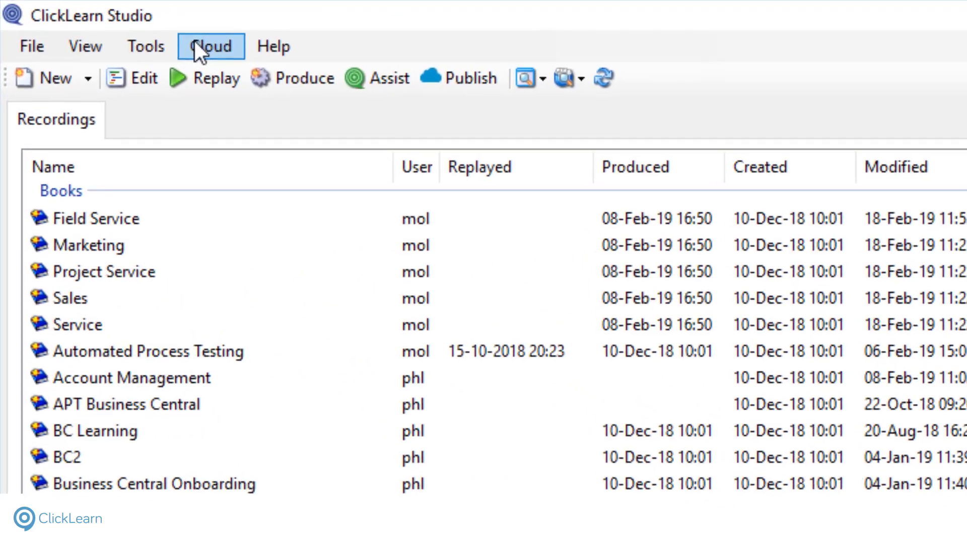
click(86, 20)
click(234, 105)
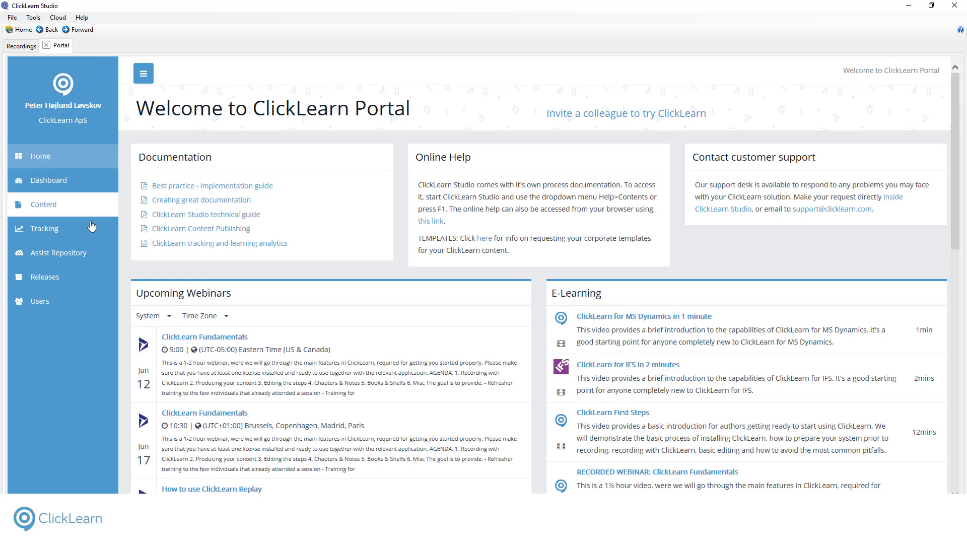
- Review the Portal Dashboard's users map, top books, 23309 page views, ratings and top searches
click(77, 188)
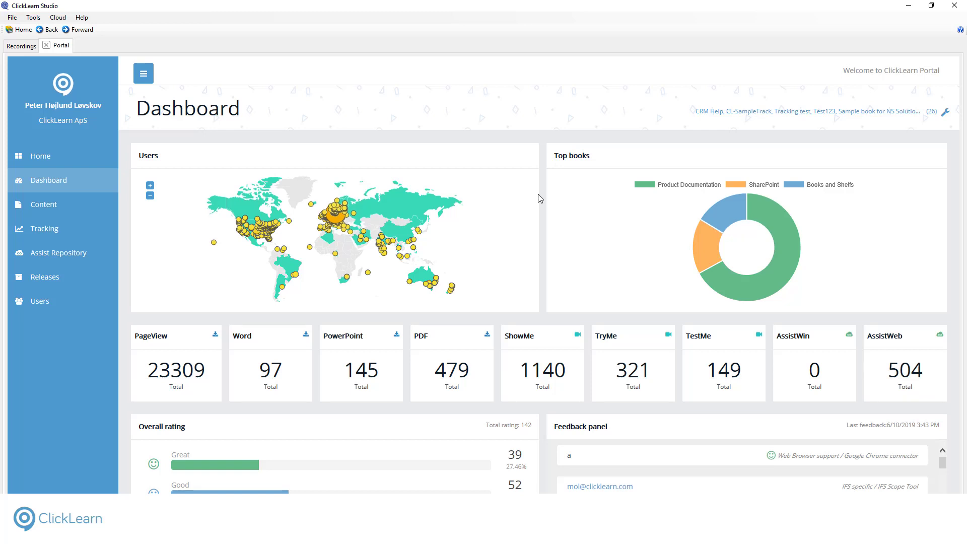
scroll(540, 199, down, 4)
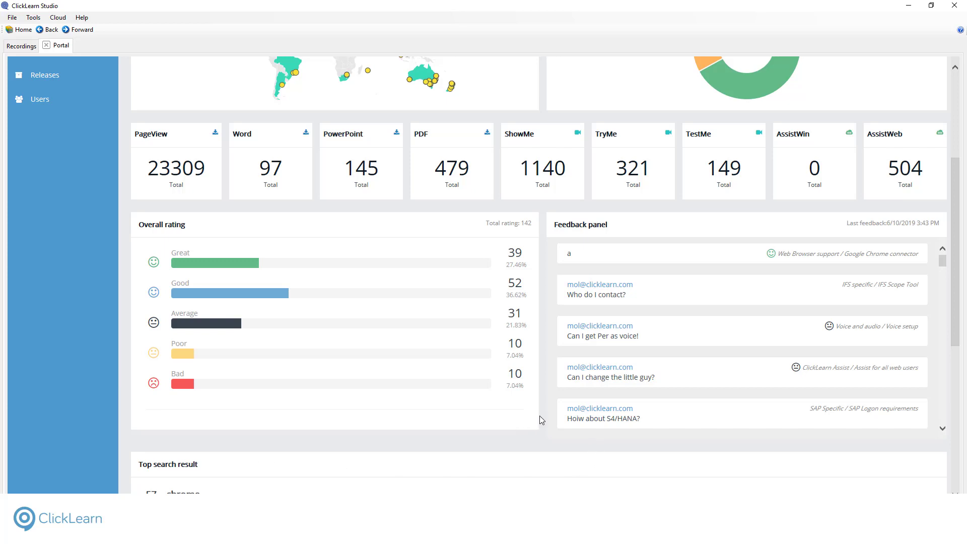
scroll(541, 421, down, 7)
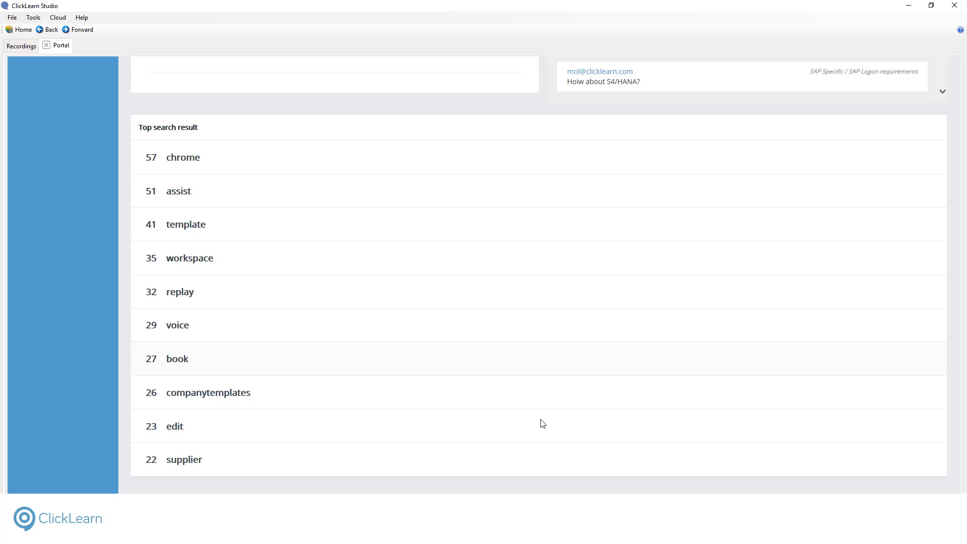
scroll(541, 421, up, 7)
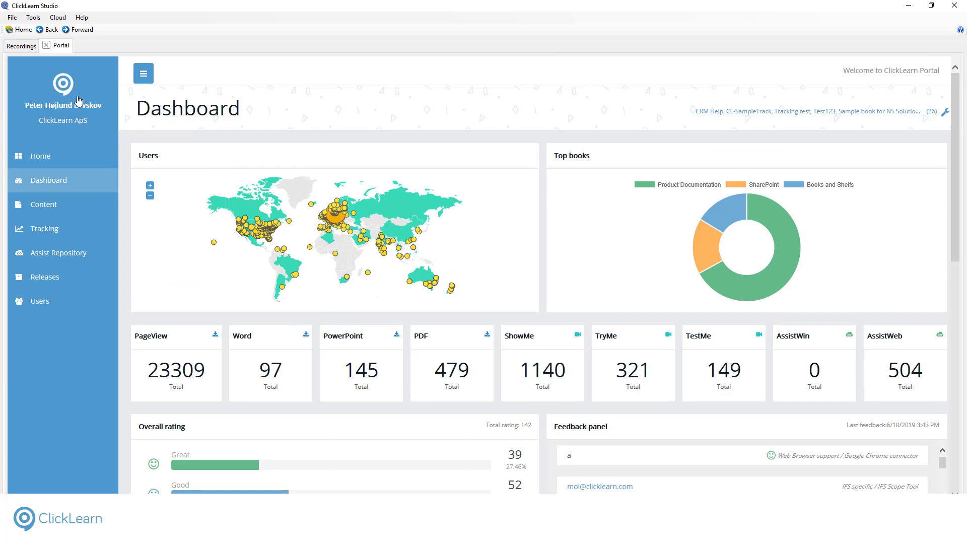
- Close the Portal tab and try CLICKLEARN HELP on the Dynamics 365 dashboard
click(46, 45)
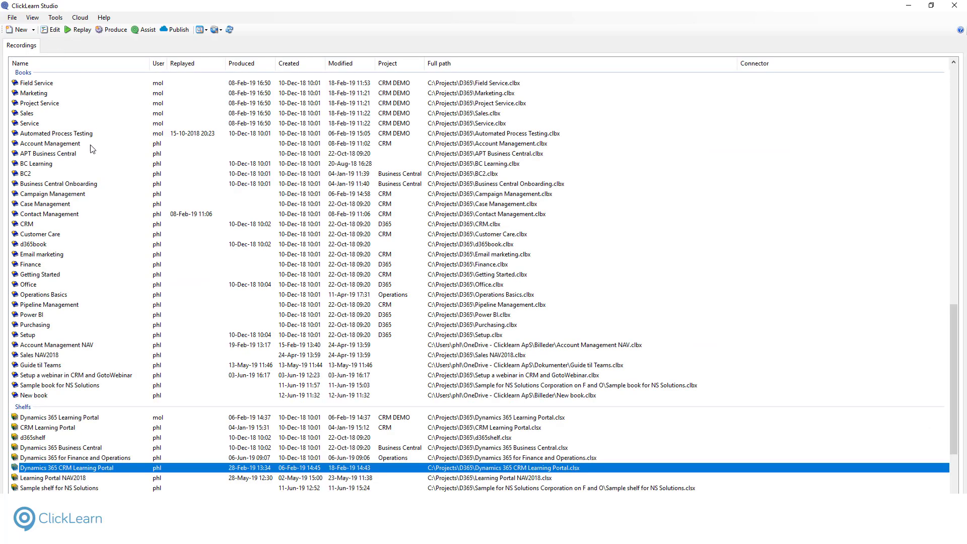
scroll(90, 180, down, 5)
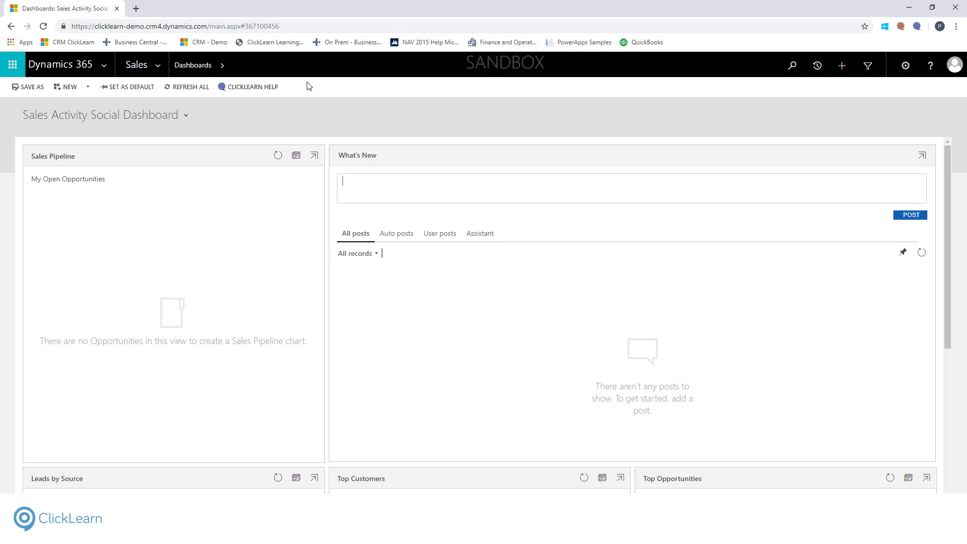
click(267, 83)
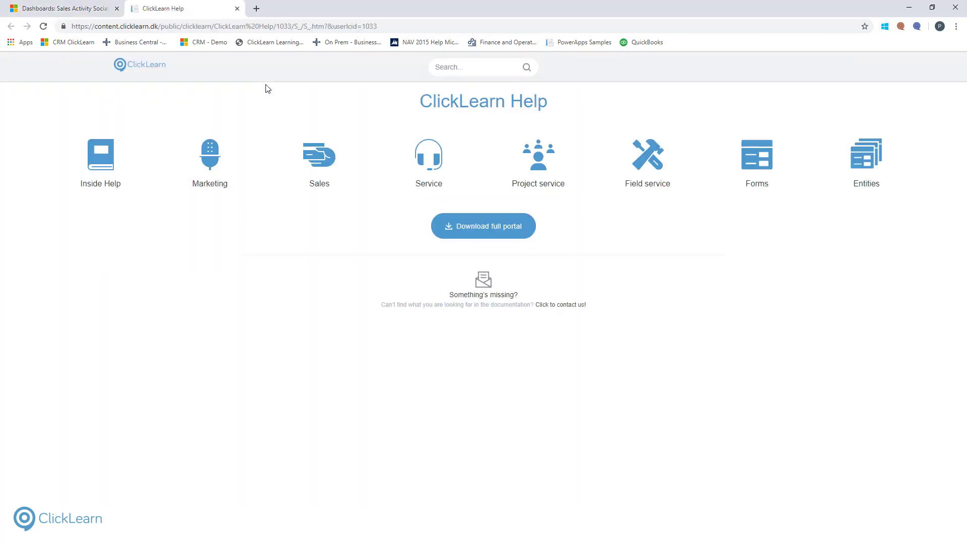
click(236, 9)
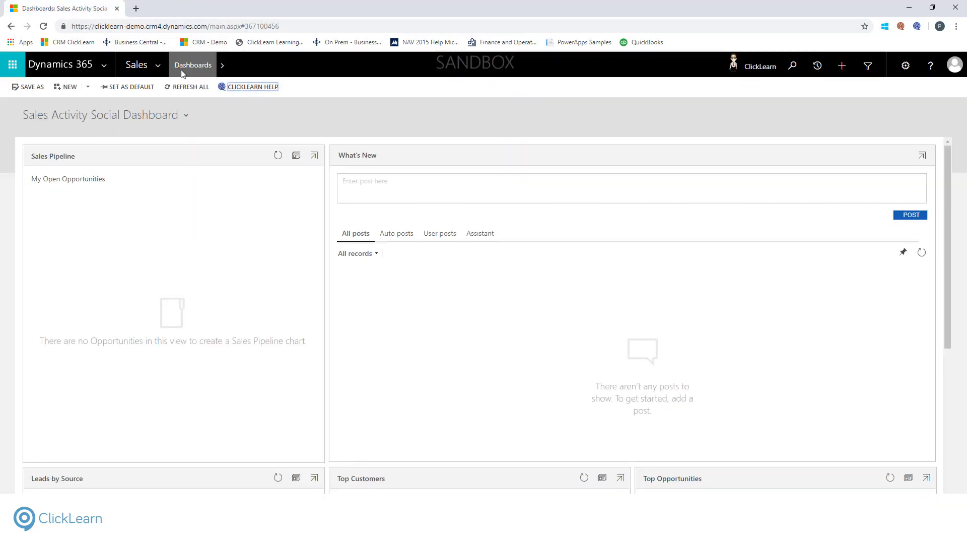
- Go to Sales > Accounts and open the Litware, Inc. (sample) account
click(162, 68)
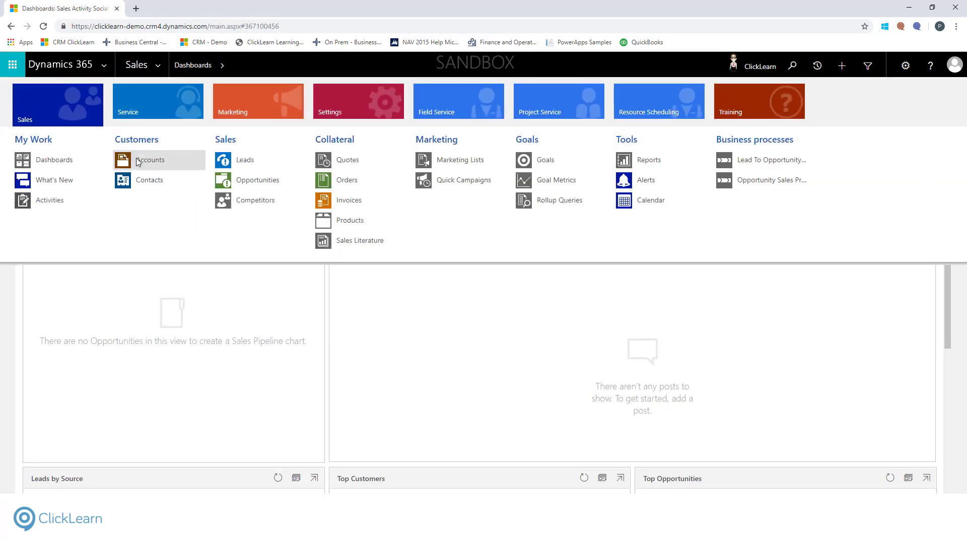
click(140, 161)
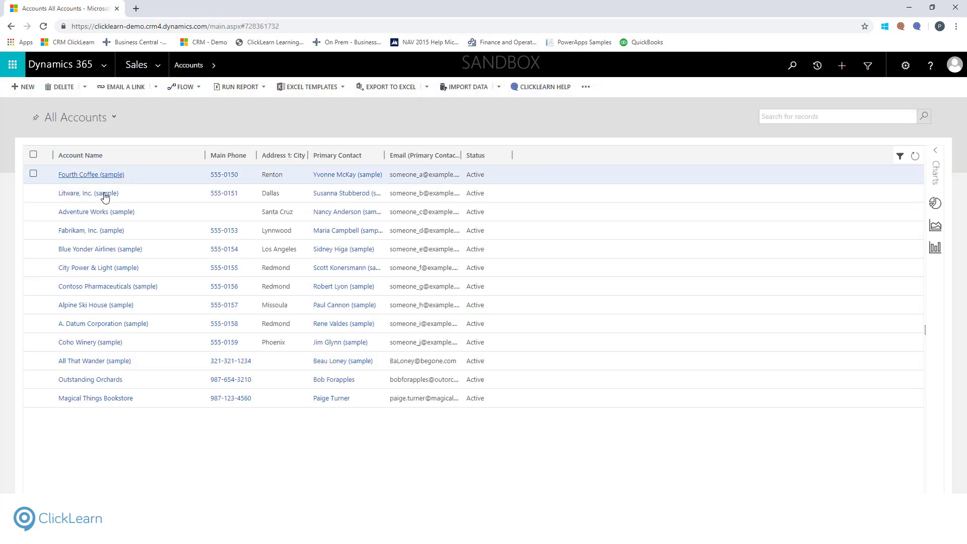
click(105, 195)
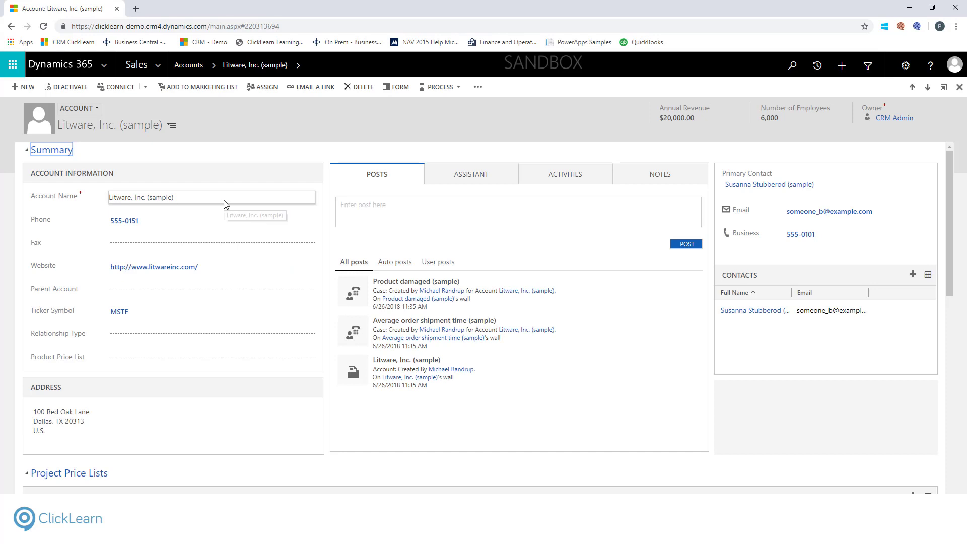
- Select Account Name and open the 'Add a Contact to an Account' help topic
click(224, 197)
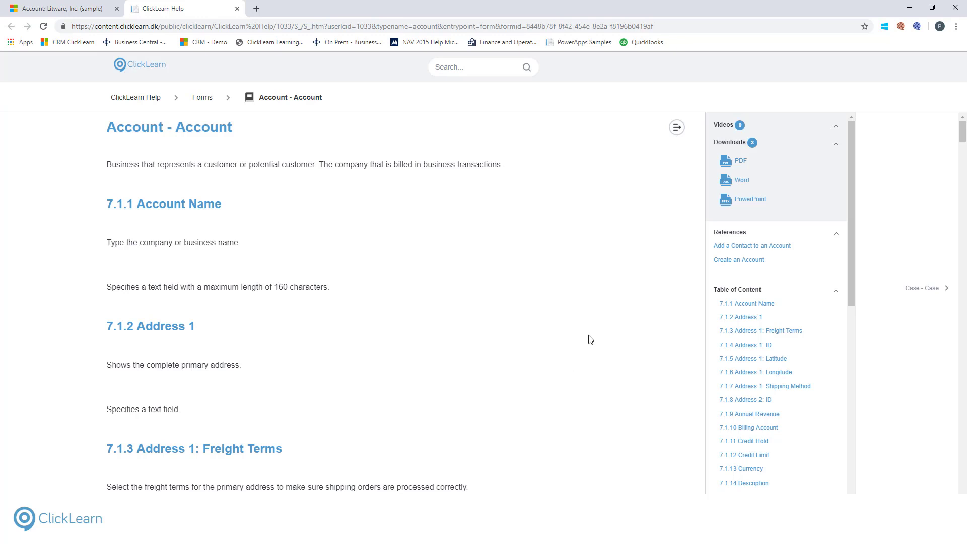
click(752, 247)
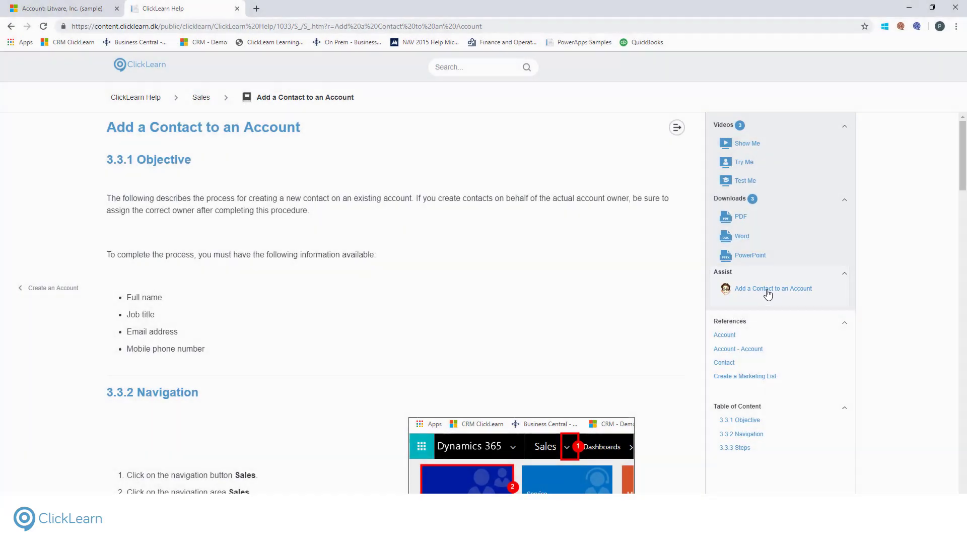
- Launch the Add a Contact assistant, advance through its steps, and open the Sales navigation
click(768, 291)
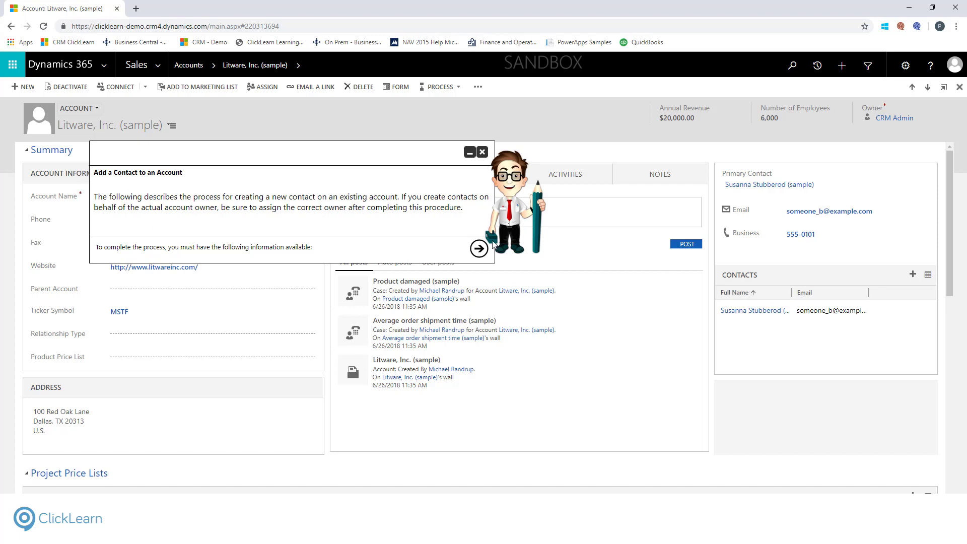
click(479, 248)
click(479, 248)
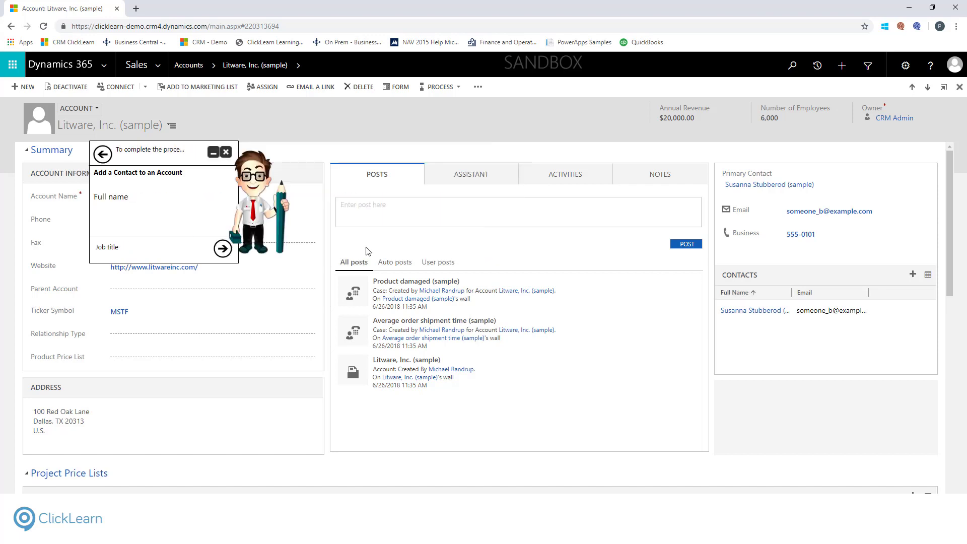
click(222, 248)
click(223, 248)
click(224, 248)
click(223, 249)
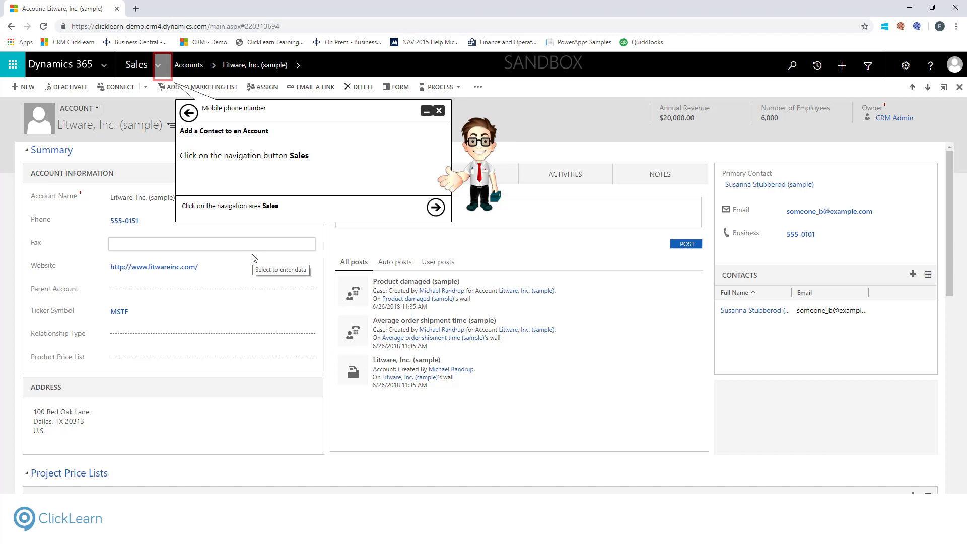
click(157, 65)
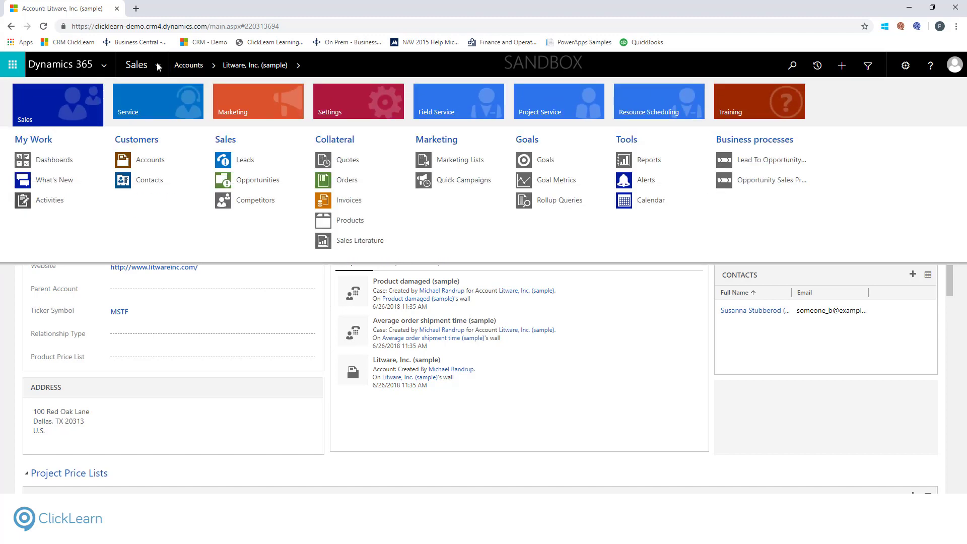
click(41, 116)
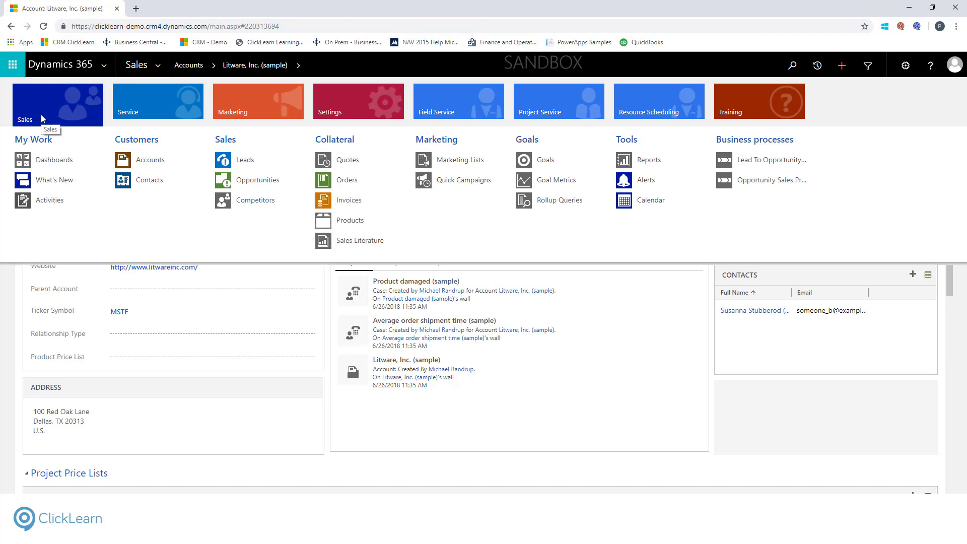